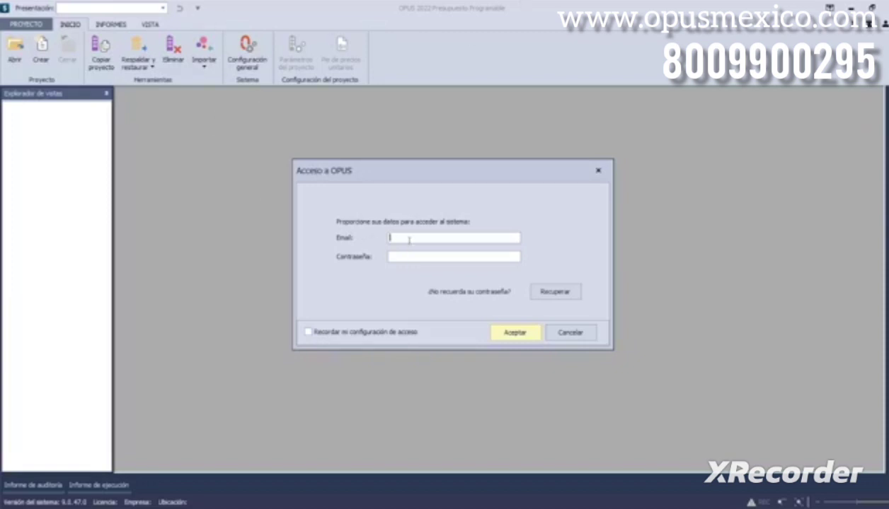
Sign in to OPUS with the account e-mail and password
type("m")
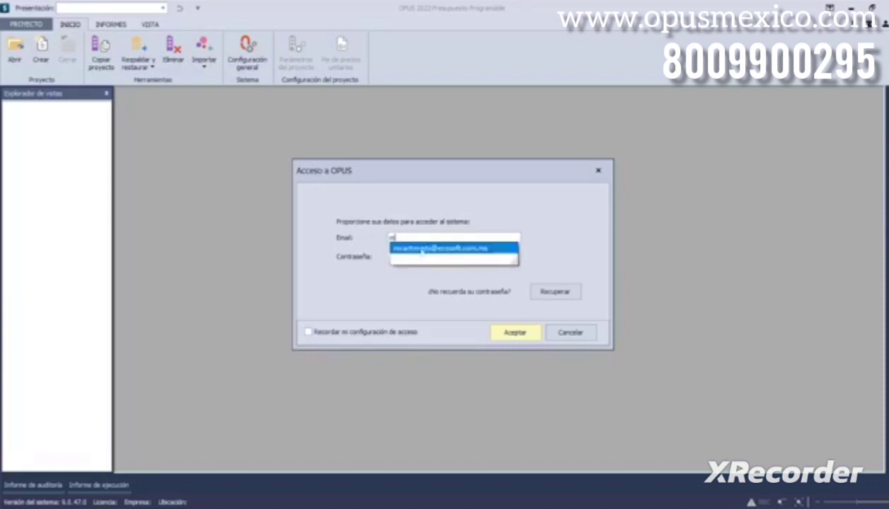
left_click(419, 252)
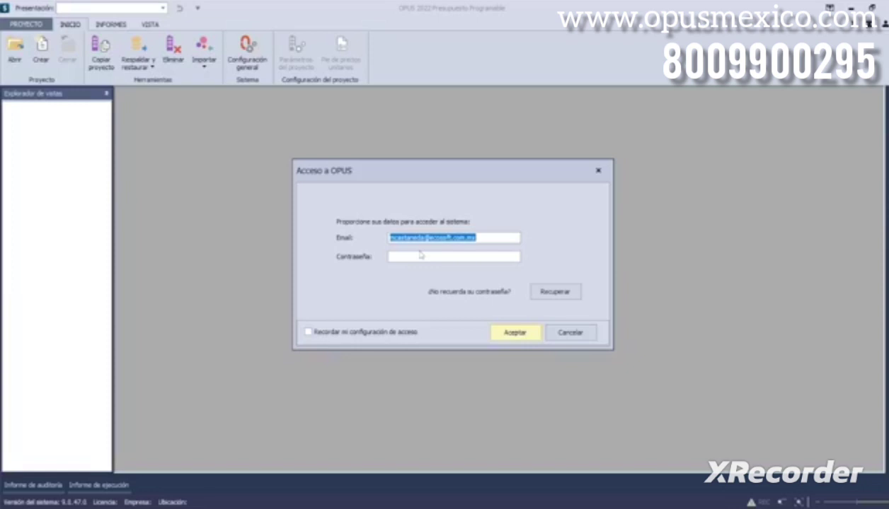
left_click(398, 251)
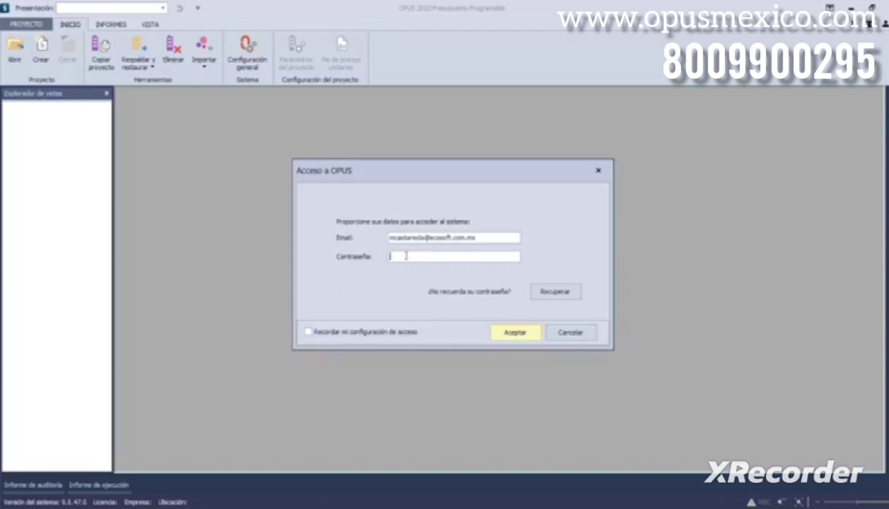
type("*********")
key("Return")
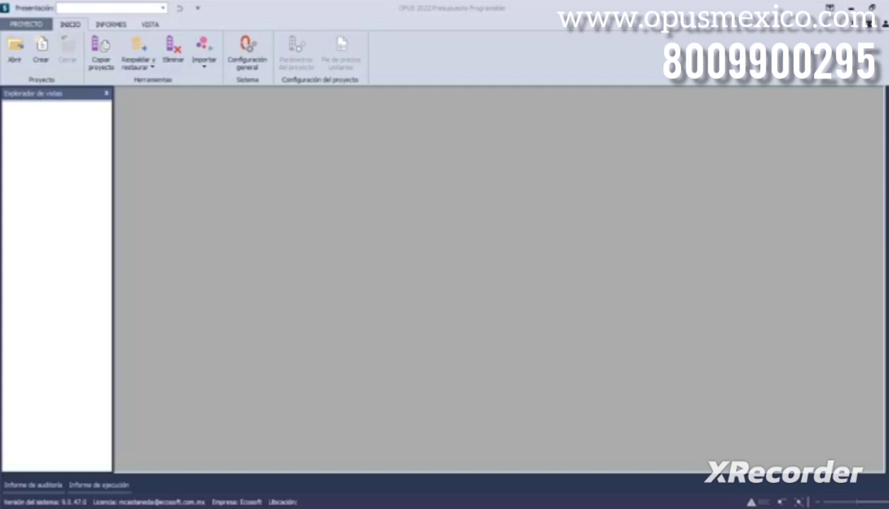
Switch to the browser page on the LFT vacation reform and review the vacation days by years worked
left_click_drag(886, 20, 406, 59)
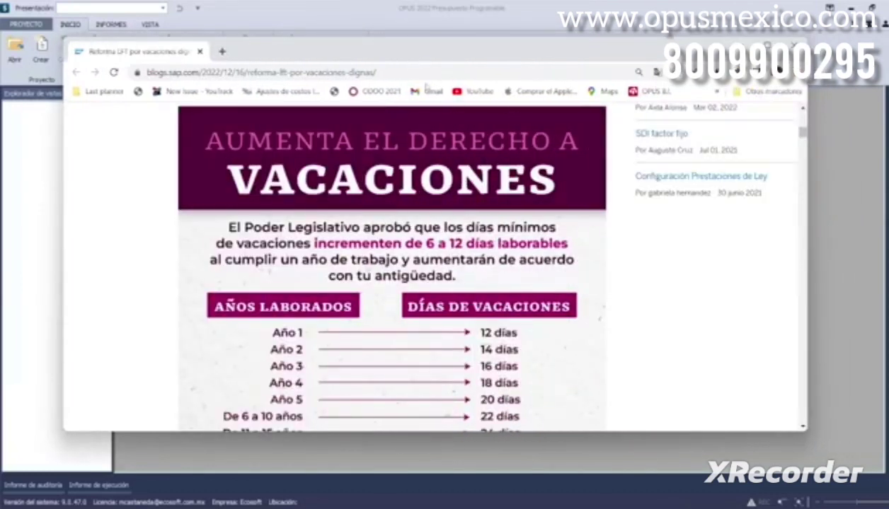
left_click(776, 51)
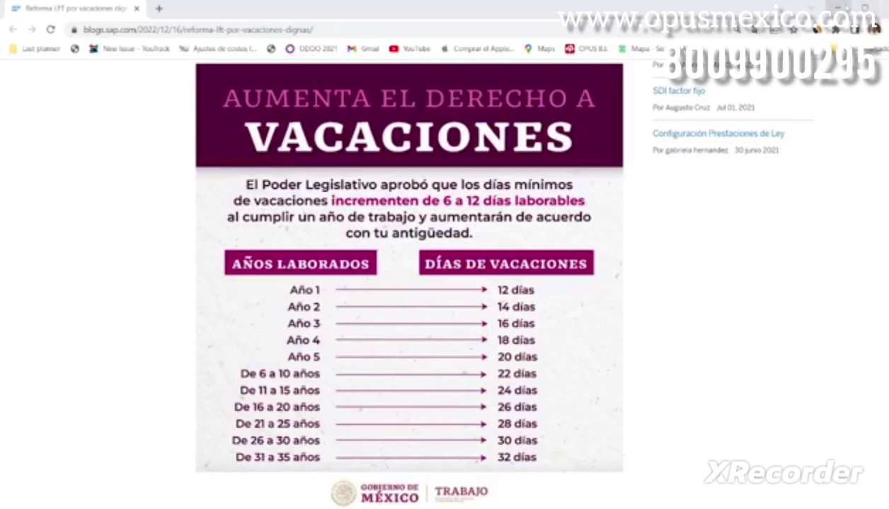
left_click(837, 8)
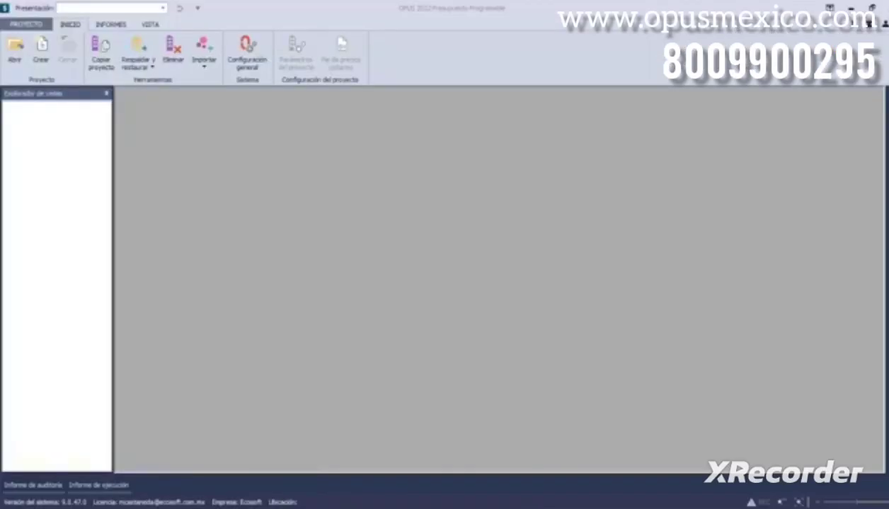
Bring up the gob.mx article on the 2023 minimum wage increase and review the wages for each zone
left_click_drag(888, 84, 574, 54)
double_click(612, 69)
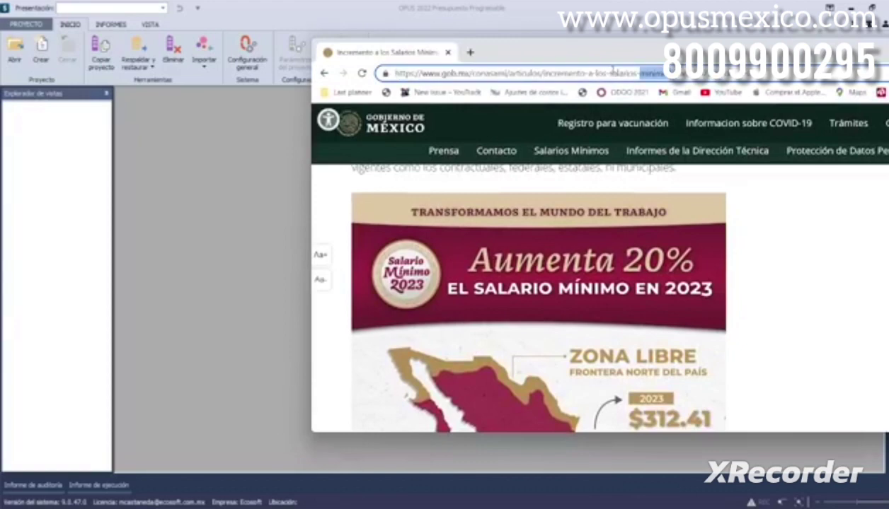
double_click(645, 58)
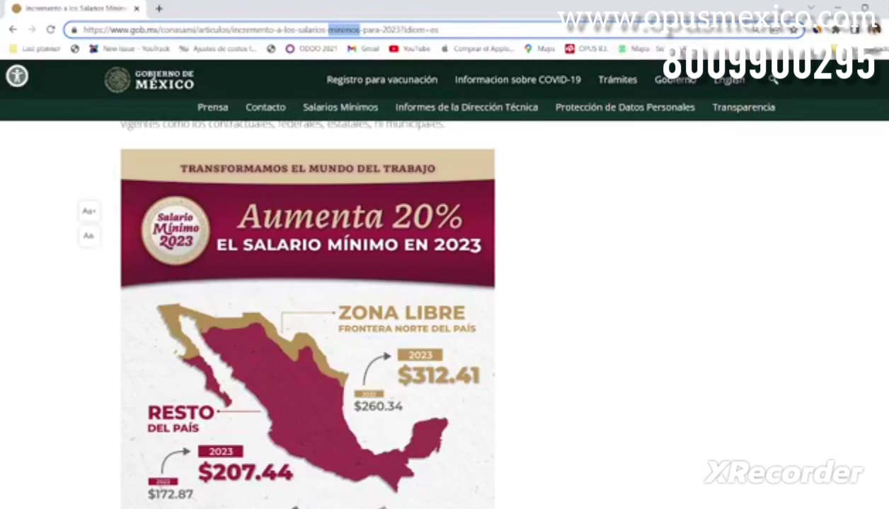
key("alt+Tab")
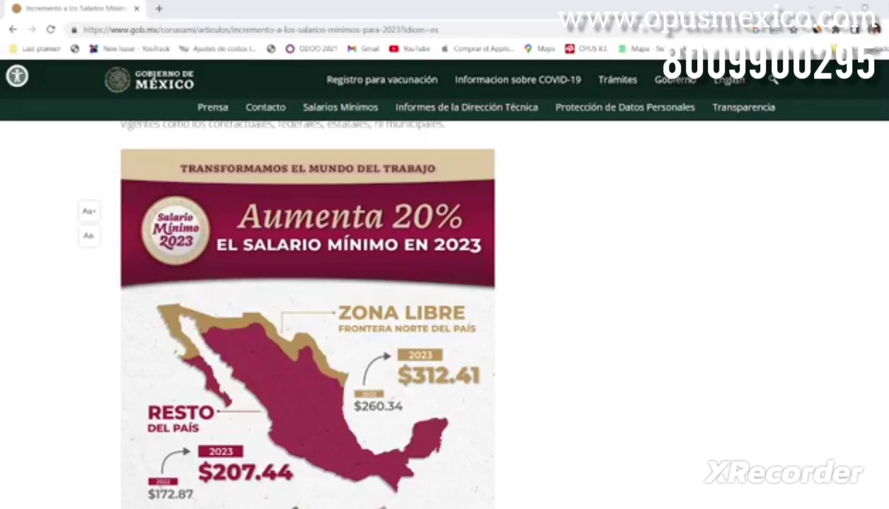
Bring up the HolmesHR article on the UMA, reject its cookies and review the table of values by year
left_click_drag(886, 90, 623, 66)
double_click(622, 66)
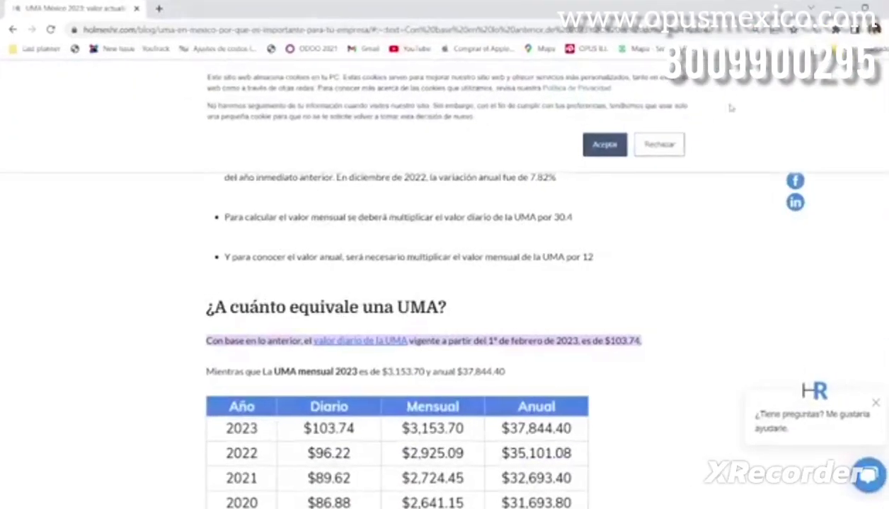
left_click(639, 157)
scroll(681, 212, "down", 3)
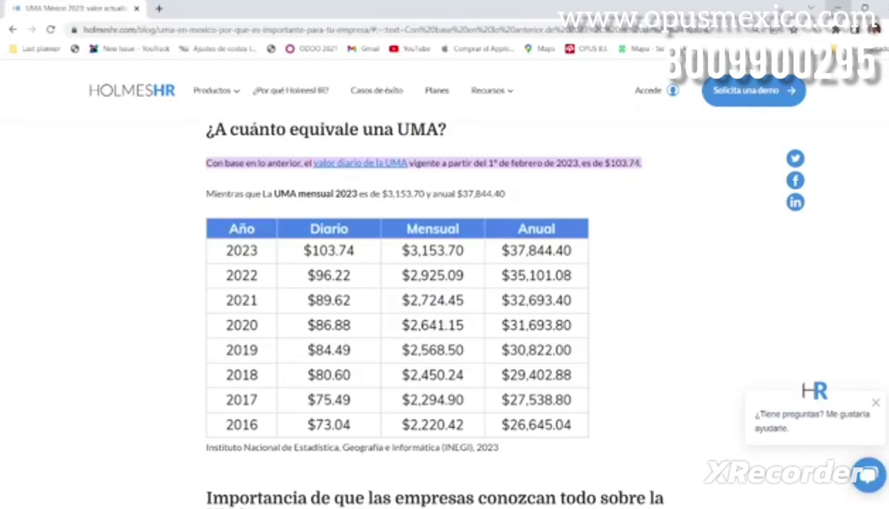
left_click(837, 10)
left_click(838, 10)
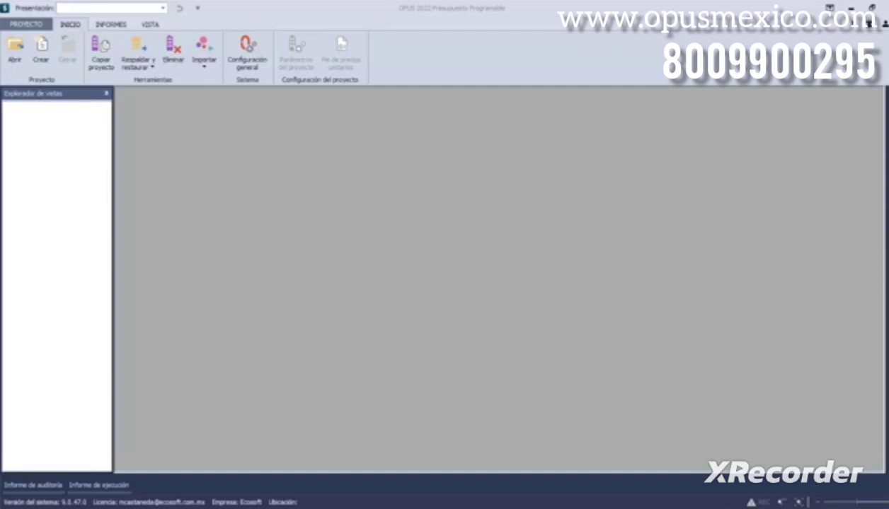
Examine the employer contribution tables by base salary on page 3 of Nota_Reforma_de_Pensiones_VFF.pdf
left_click_drag(888, 92, 613, 88)
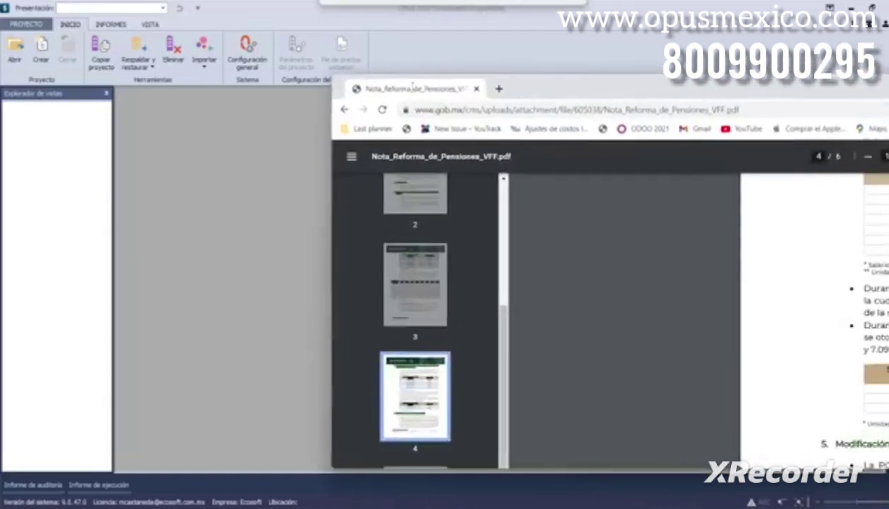
double_click(613, 88)
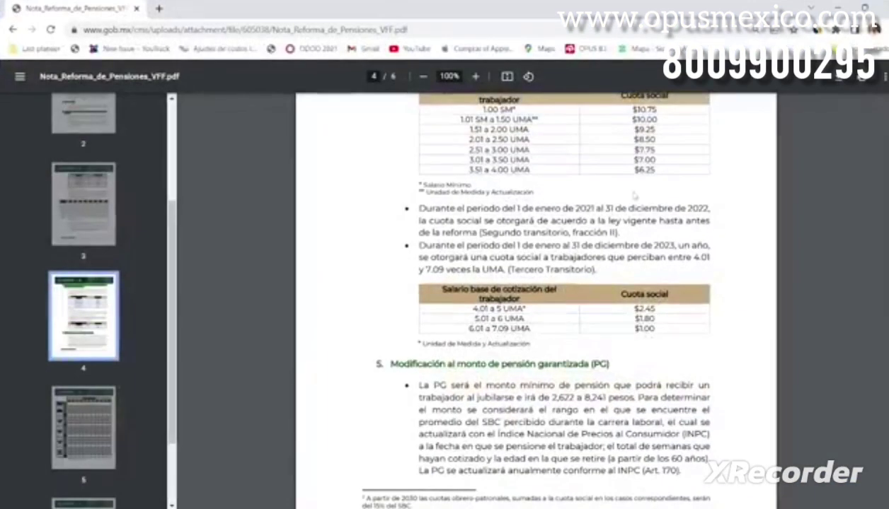
scroll(650, 198, "up", 8)
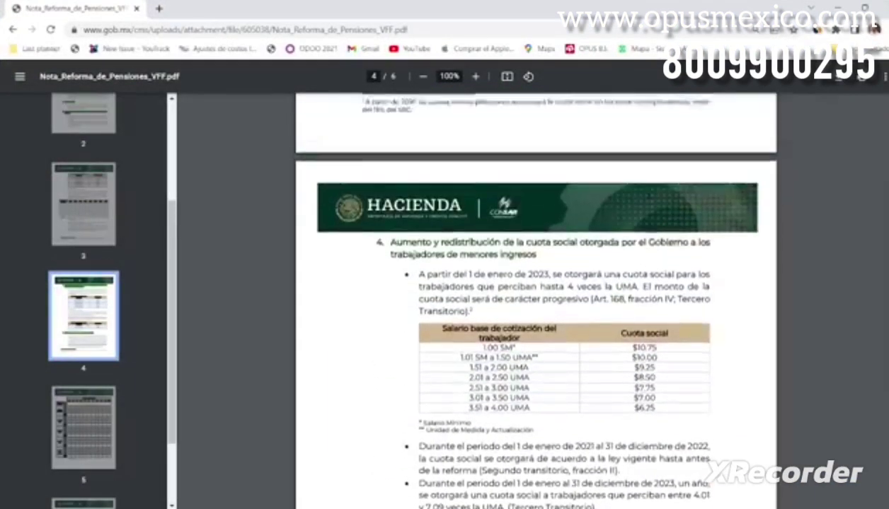
scroll(648, 192, "up", 5)
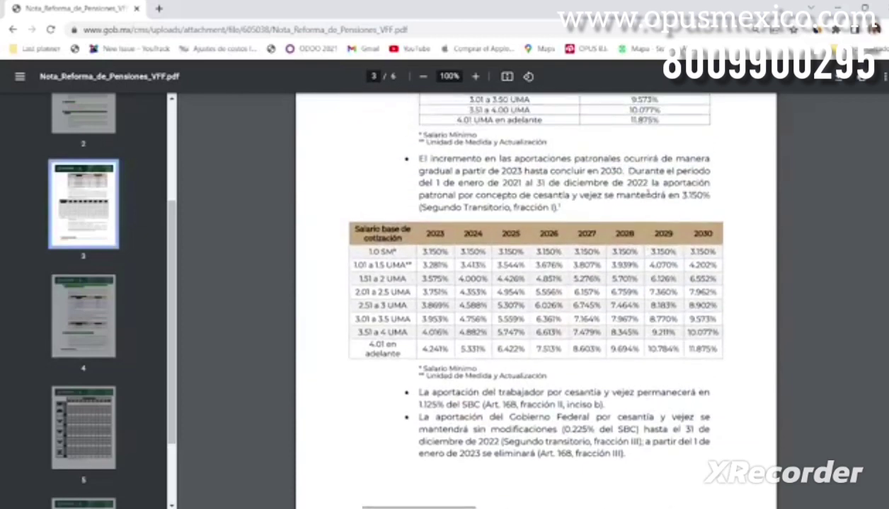
scroll(650, 197, "up", 2)
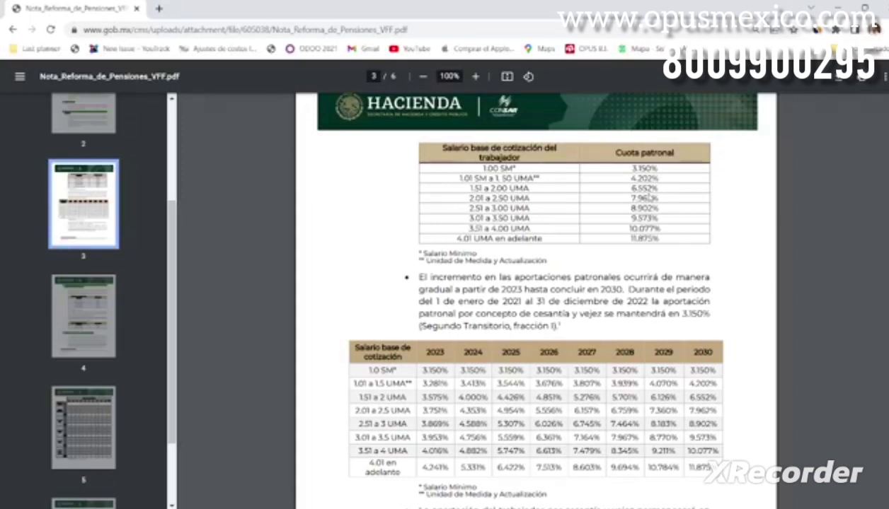
left_click_drag(652, 177, 640, 169)
left_click(646, 169)
left_click_drag(476, 252, 414, 250)
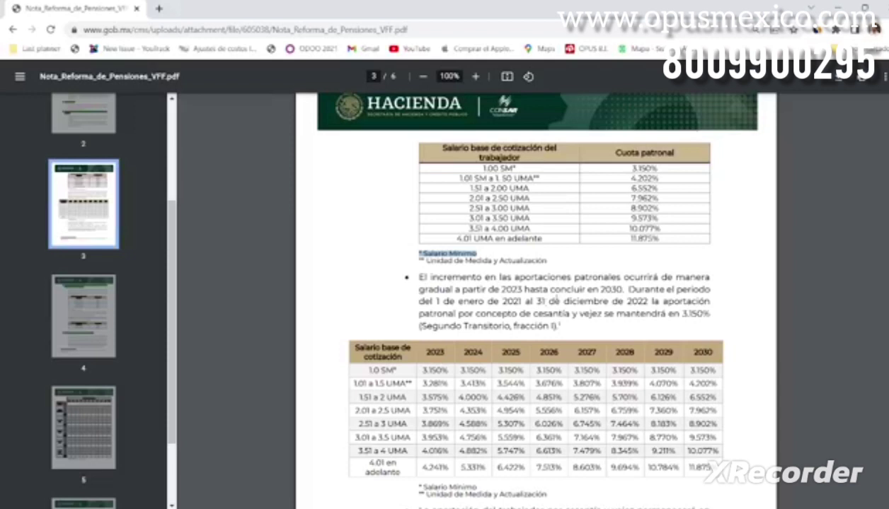
scroll(601, 223, "down", 1)
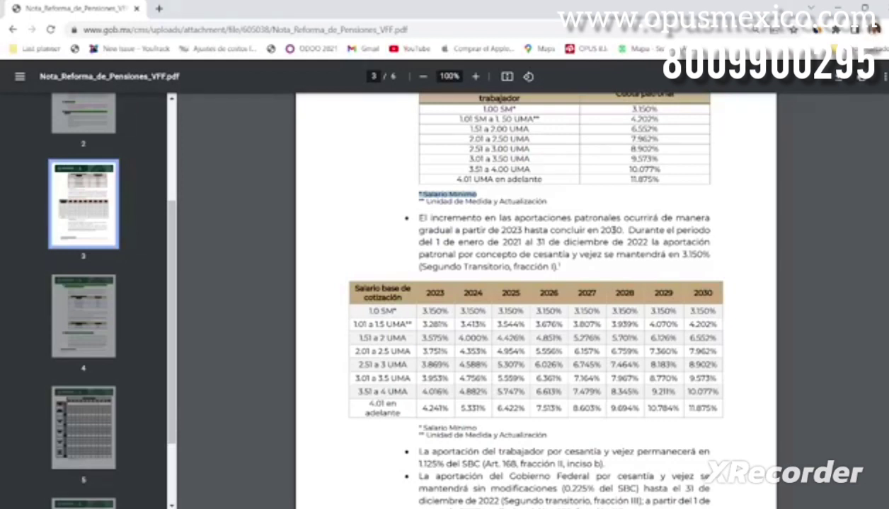
scroll(602, 223, "down", 1)
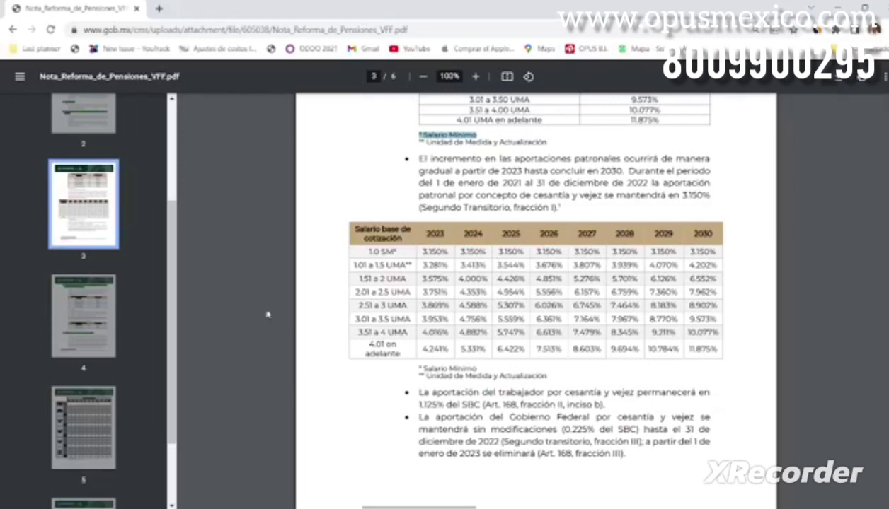
Review the cover and decree summary of the pension reform PDF, and return to its page 3
scroll(104, 205, "up", 2)
left_click(83, 149)
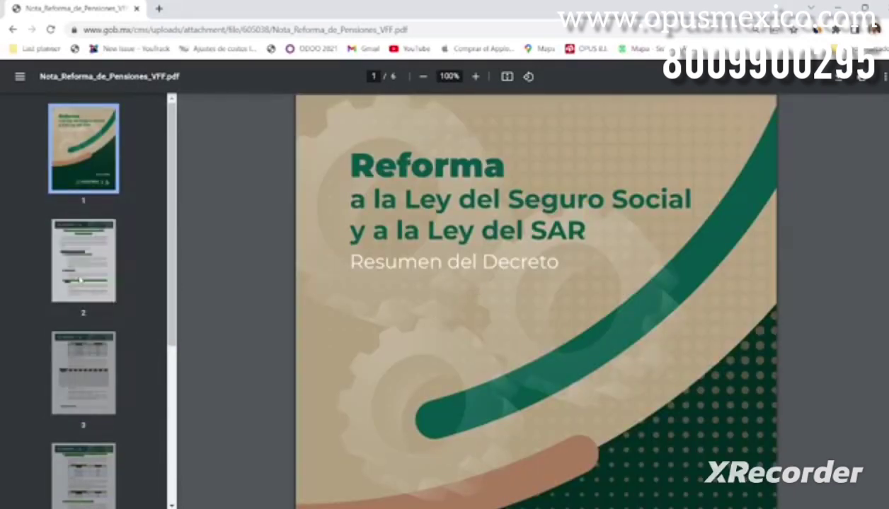
key("Right")
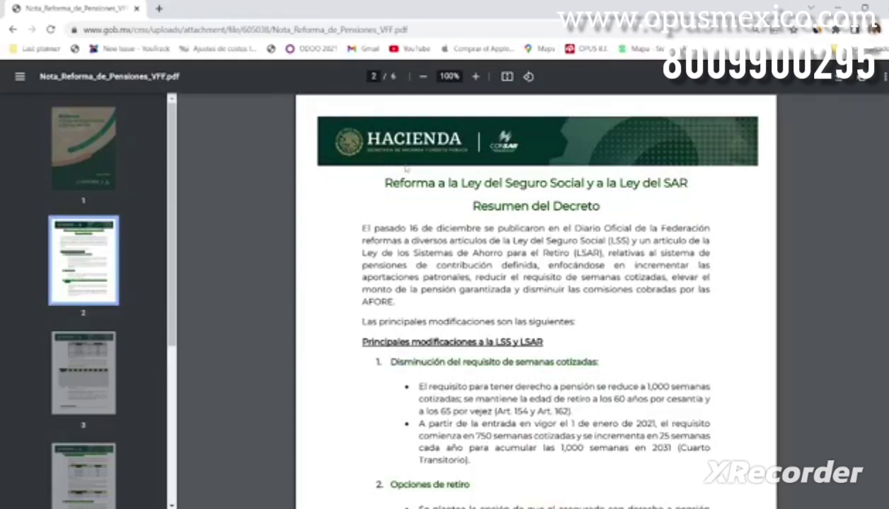
left_click(96, 375)
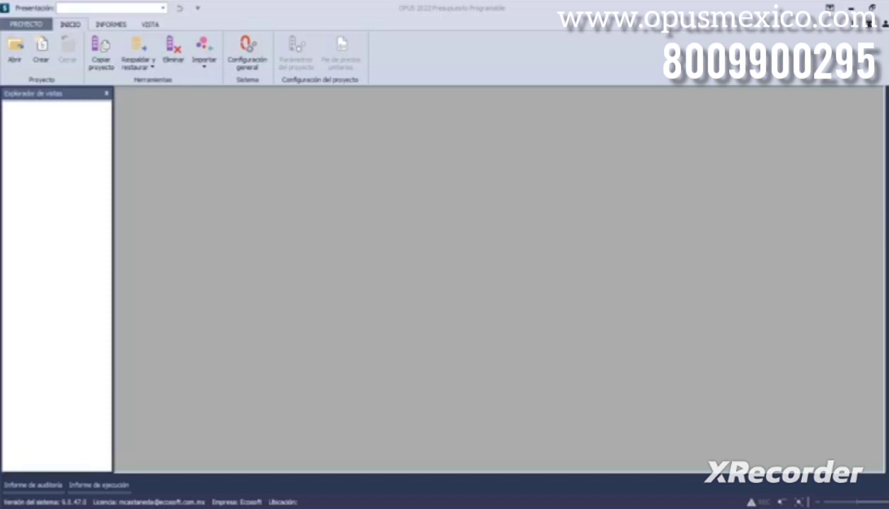
Create a new OPUS project named "Obra nueva" in the default project folder
left_click(34, 57)
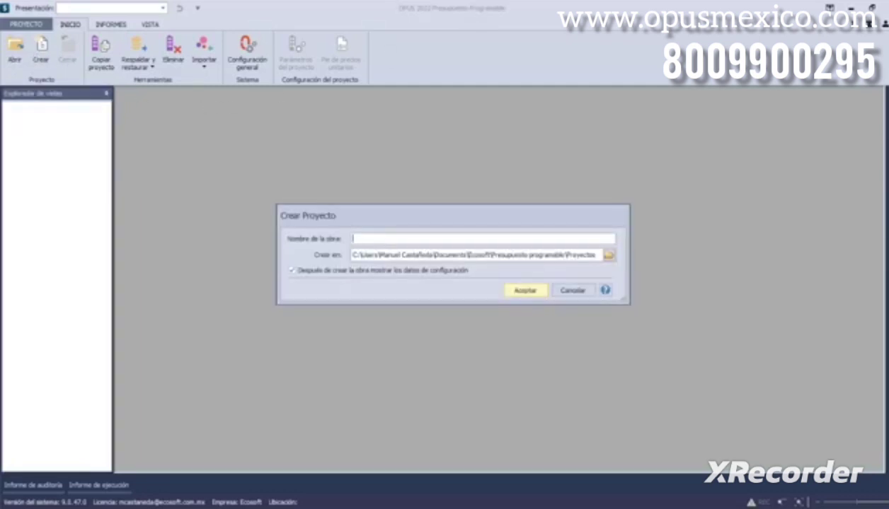
type("Obra nueva")
key("Return")
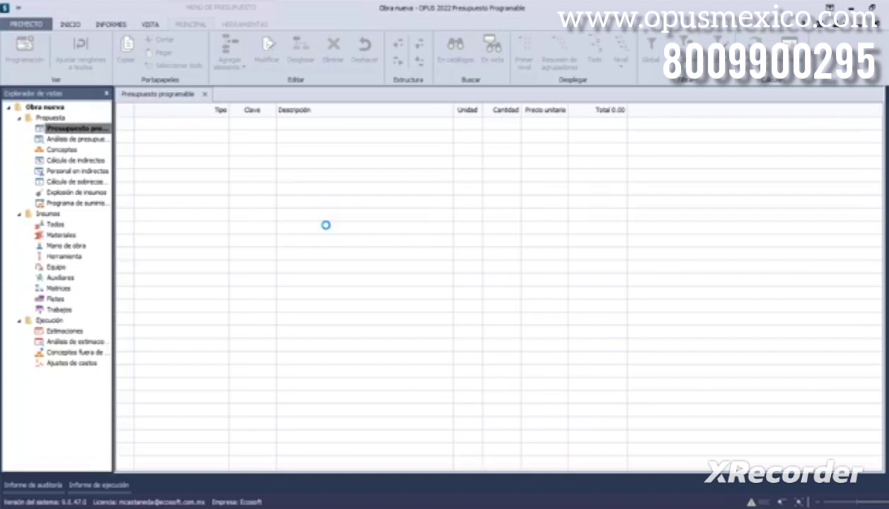
left_click(562, 397)
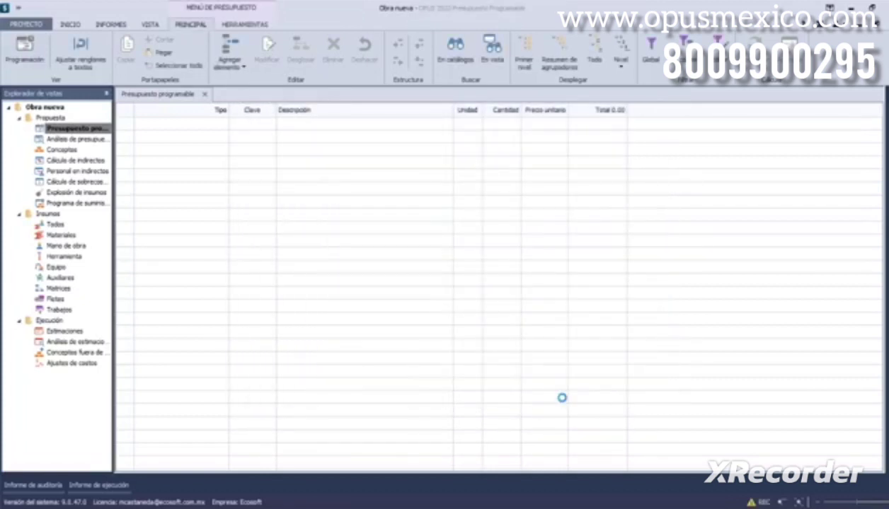
From the project's Mano de obra catalogue, open the Excel book of the JOR8HR FSR category for editing, maximized
left_click(68, 246)
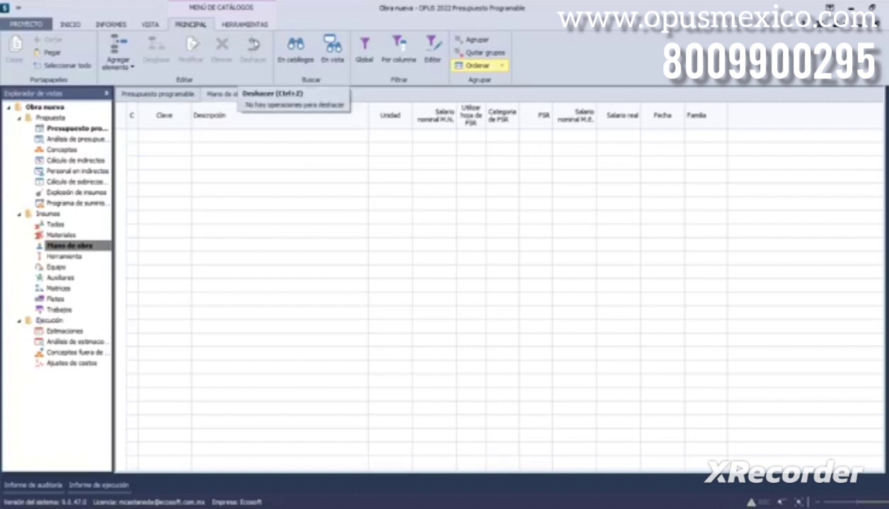
left_click(245, 24)
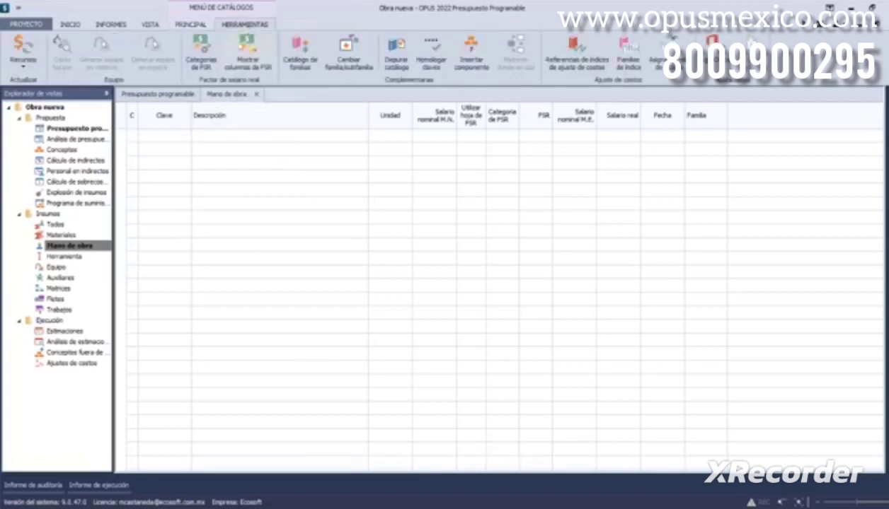
left_click(201, 64)
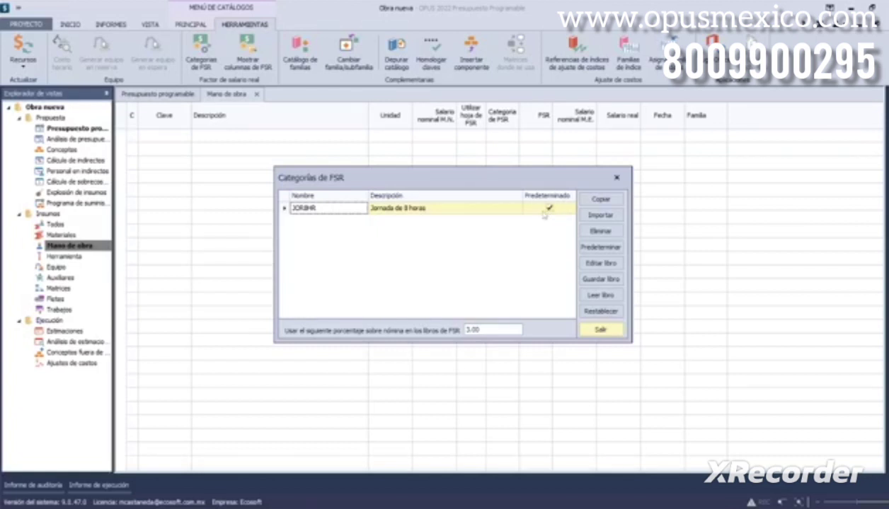
left_click(596, 264)
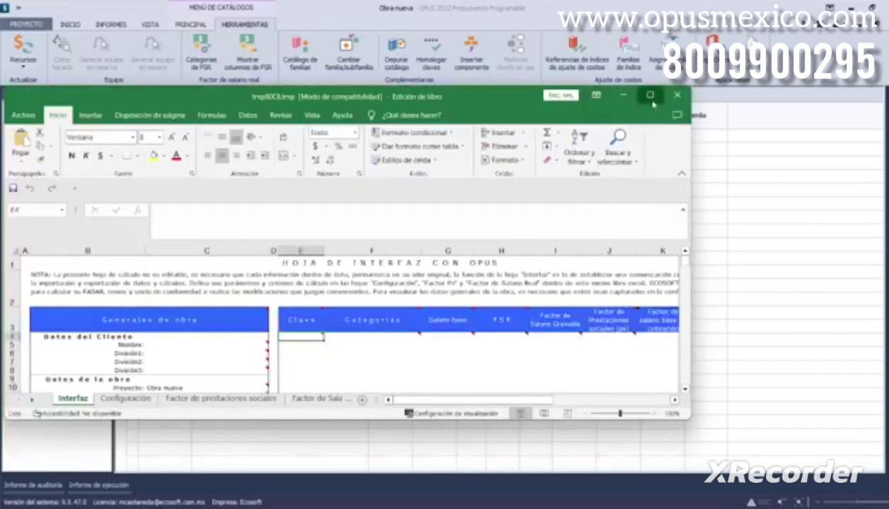
left_click(649, 94)
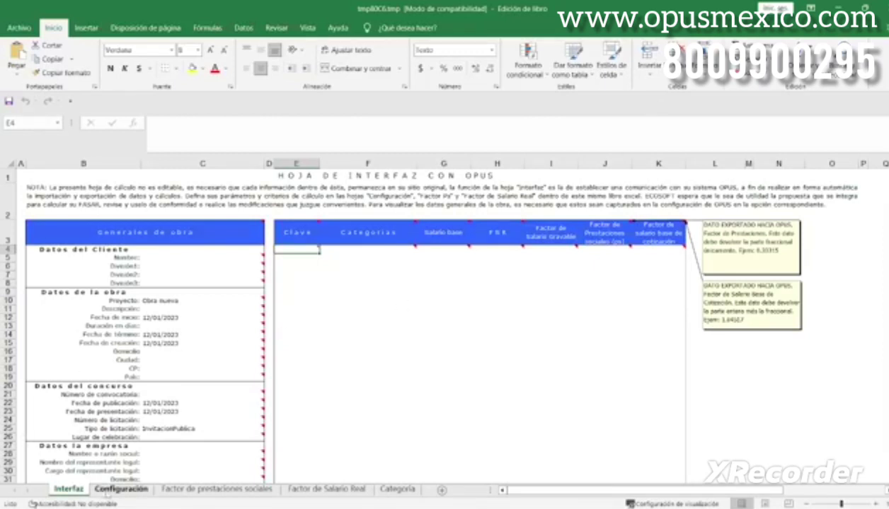
On the Configuración sheet, set the weekly rest days (Descanso semanal, domingos) to 53
left_click(108, 492)
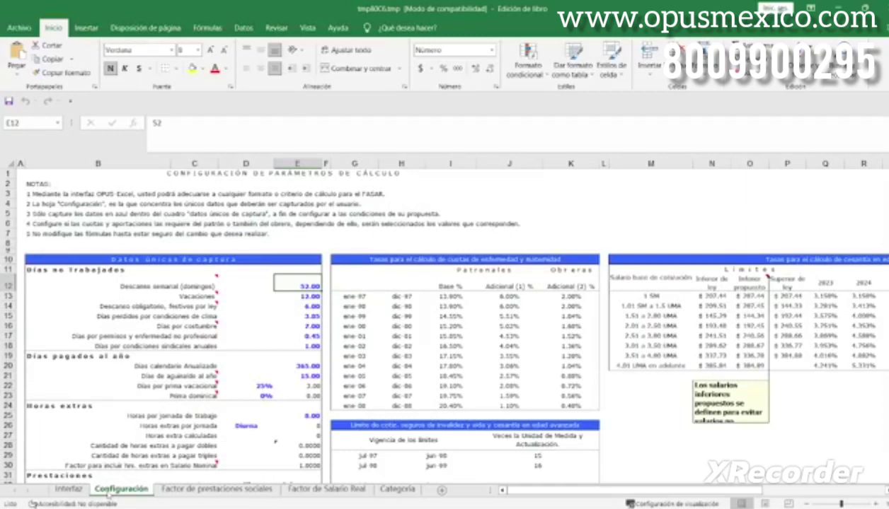
scroll(262, 316, "down", 1)
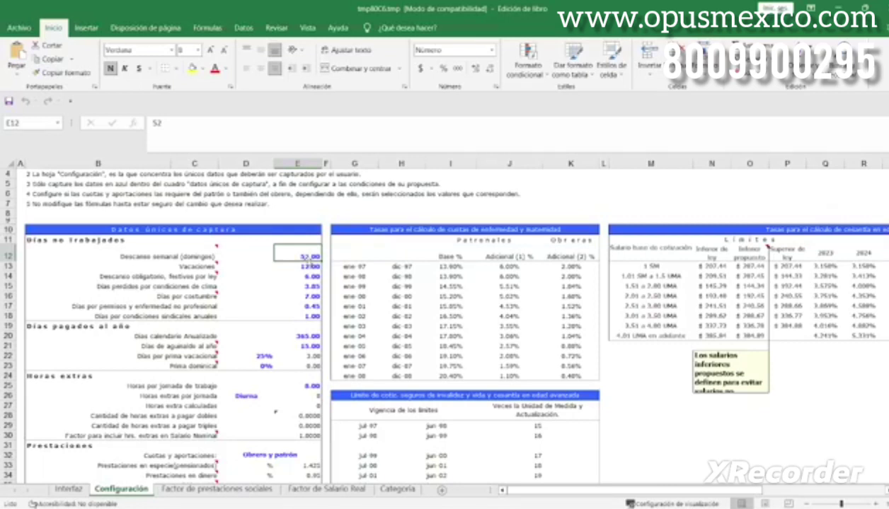
type("53")
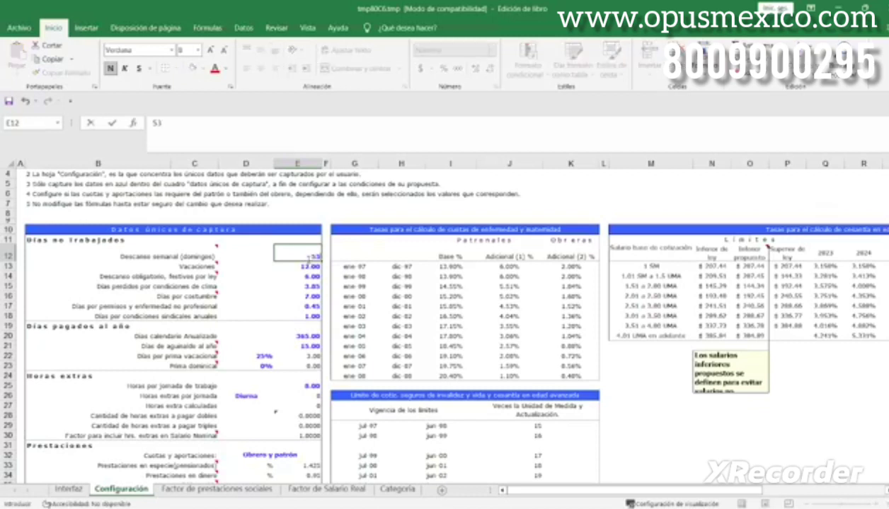
key("Return")
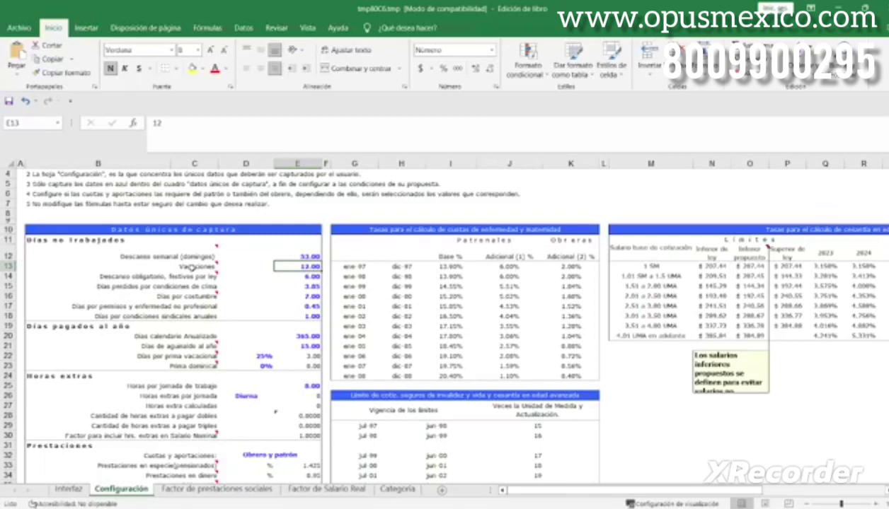
Check the legal note on Vacaciones and set the mandatory legal holidays (Descanso obligatorio, festivos por ley) to 5
mouse_move(191, 269)
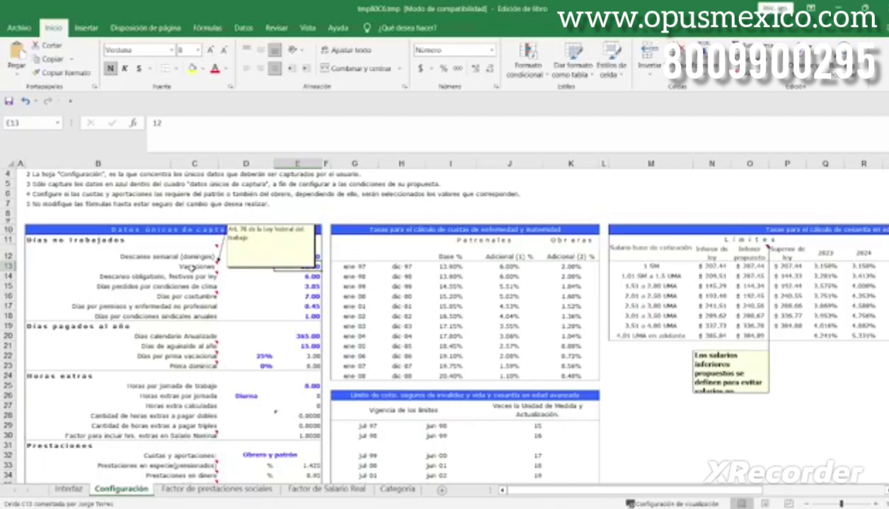
left_click(304, 276)
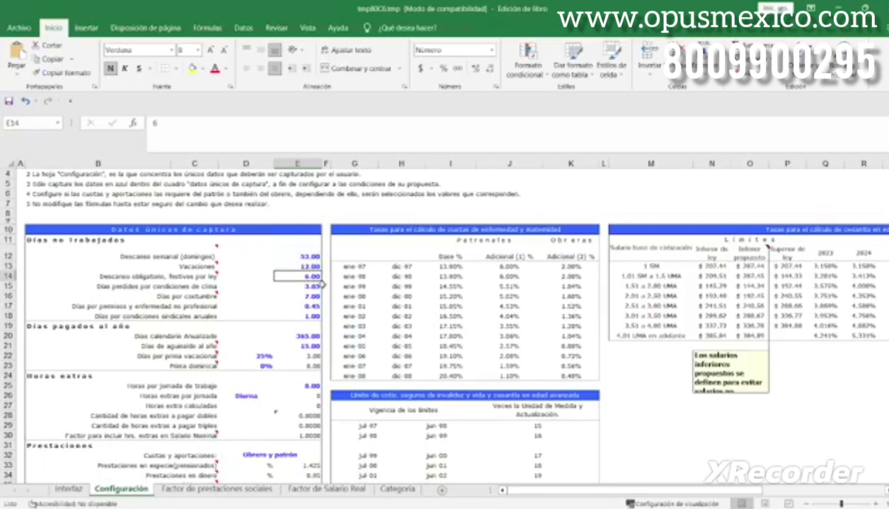
type("5")
key("Return")
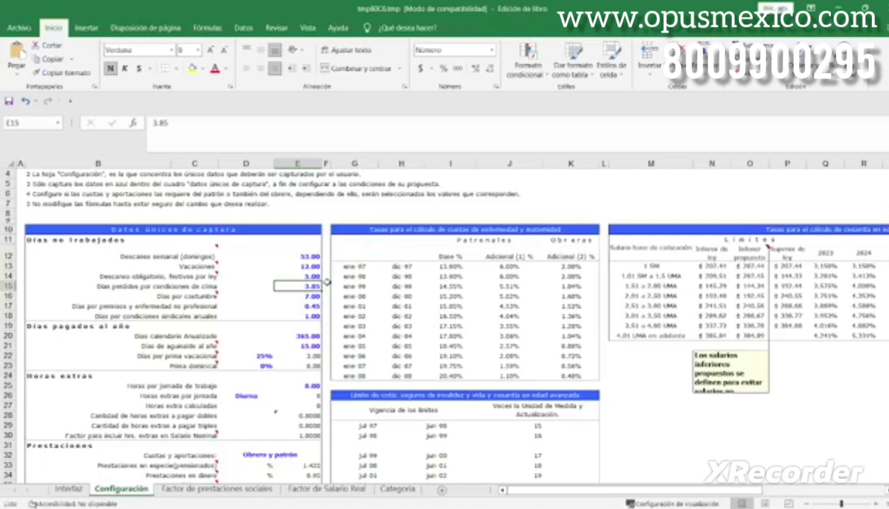
Move the comment about the minimum cesantía rate option below the Cálculo horas extra table so it no longer covers the rows
scroll(278, 288, "down", 1)
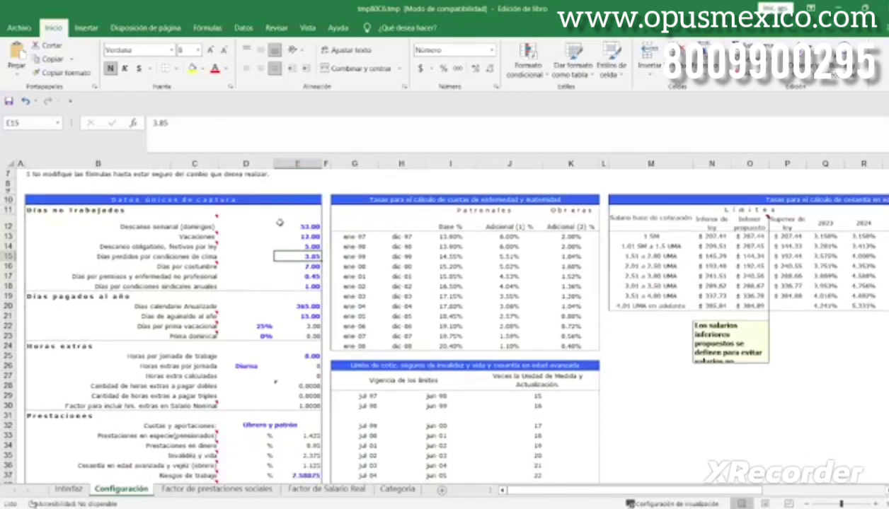
left_click(281, 236)
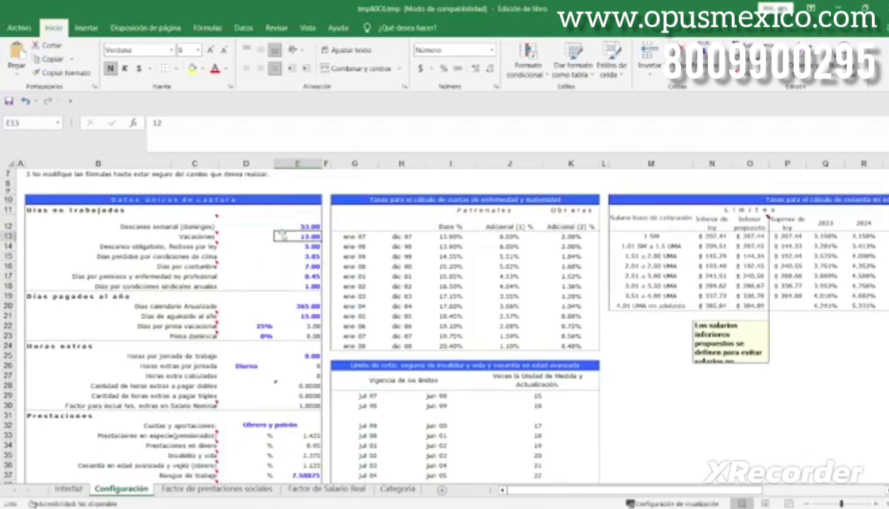
scroll(311, 247, "down", 2)
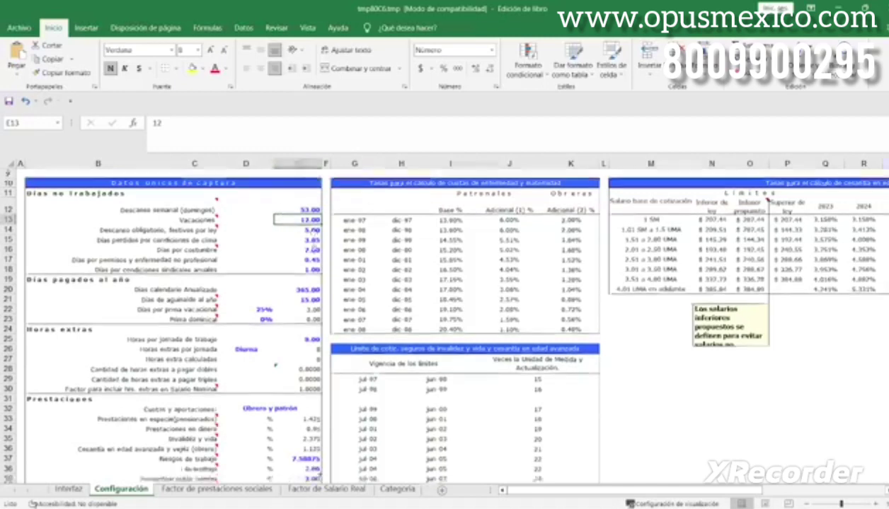
scroll(313, 246, "down", 1)
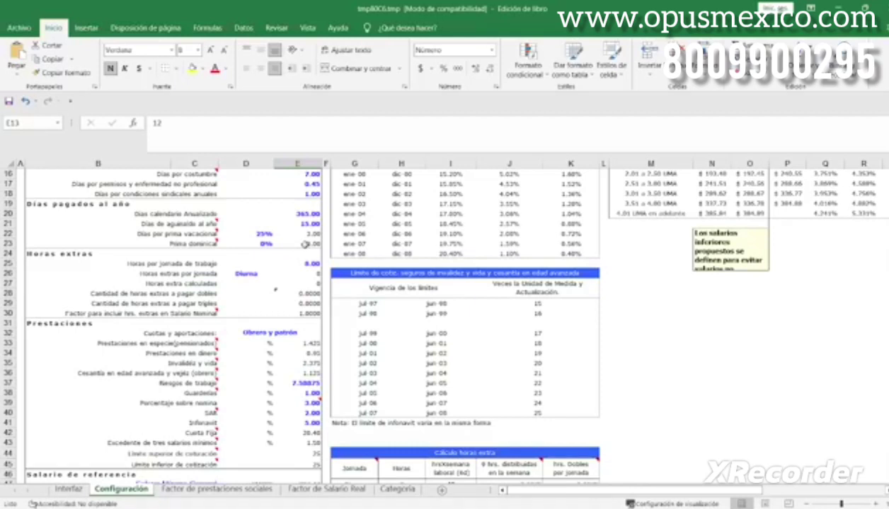
scroll(307, 328, "down", 3)
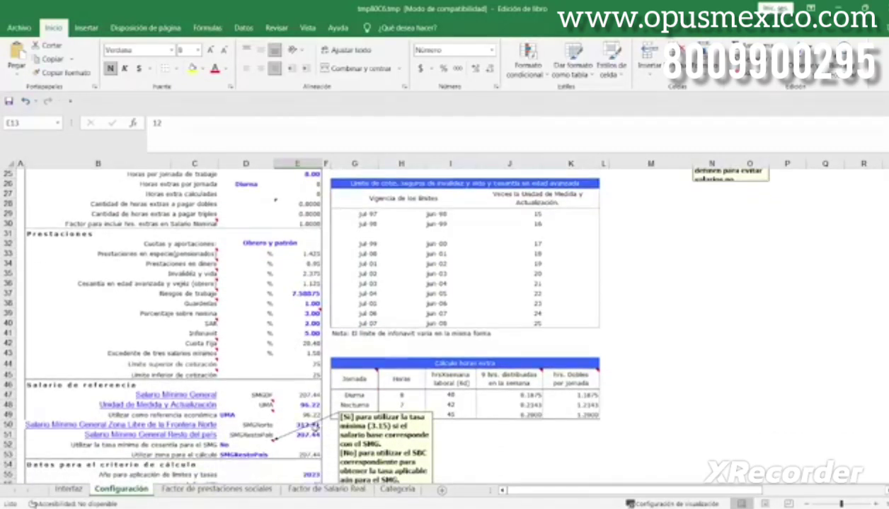
left_click(313, 424)
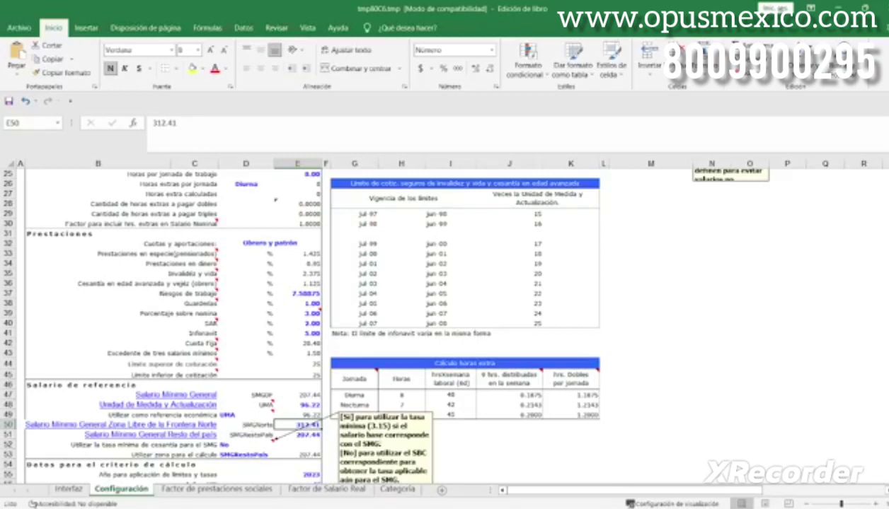
scroll(302, 447, "down", 2)
left_click(352, 352)
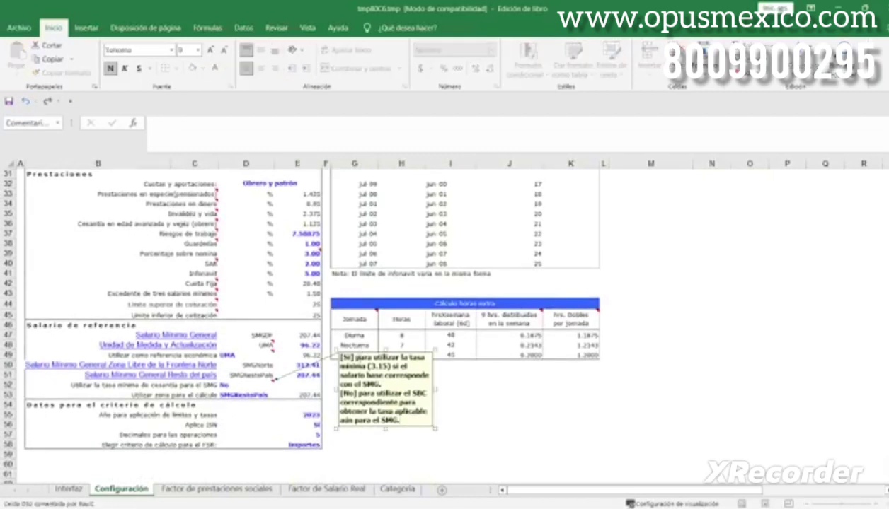
left_click_drag(355, 350, 364, 393)
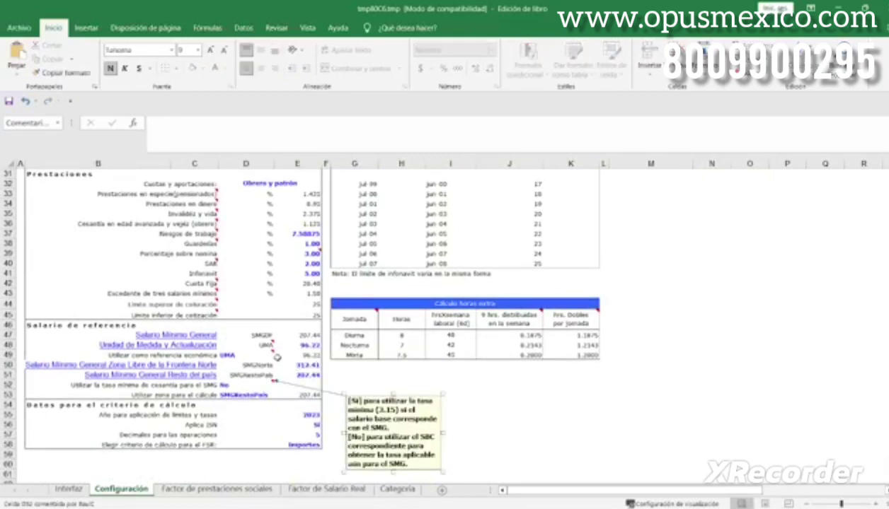
Check the northern border and rest-of-country minimum wages, and set the Unidad de Medida y Actualización (UMA) to 103.74
left_click(296, 364)
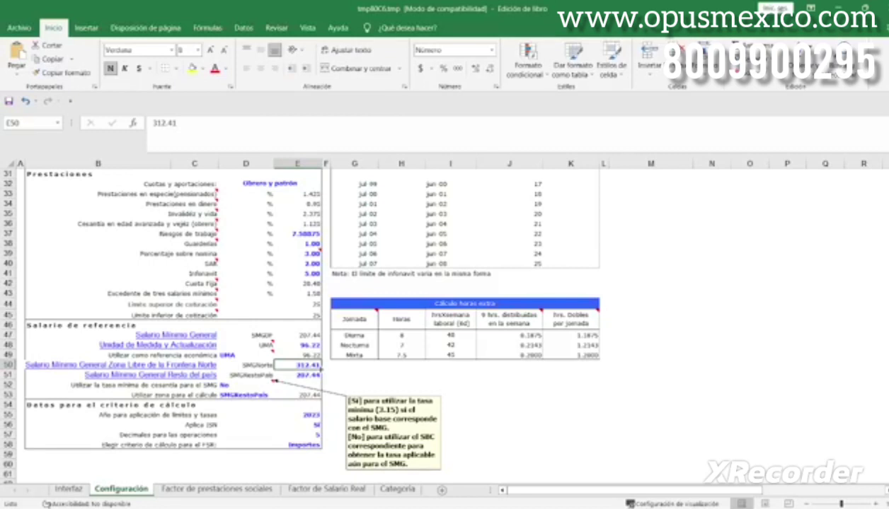
left_click(291, 375)
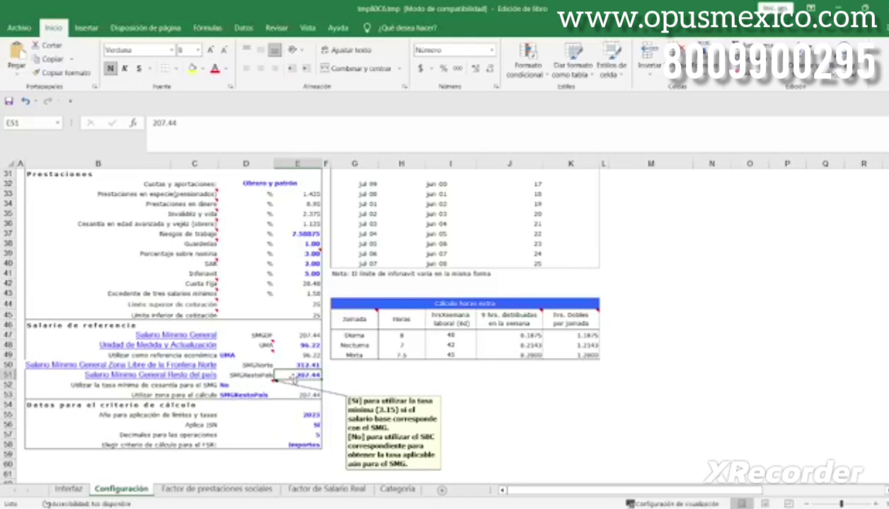
left_click(302, 346)
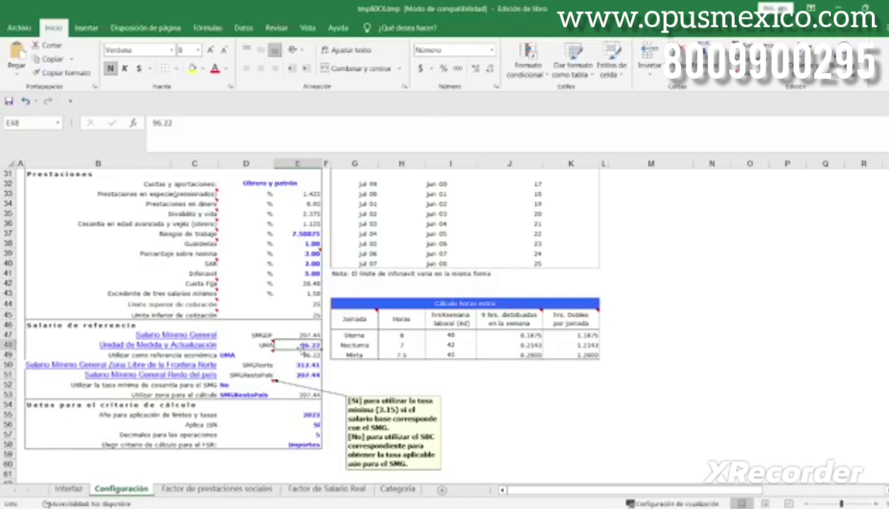
type("103.")
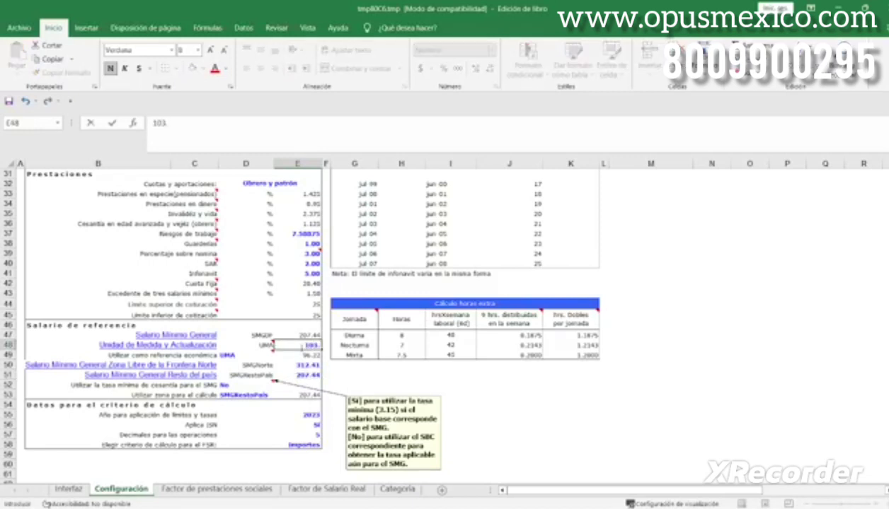
type("74")
left_click(366, 376)
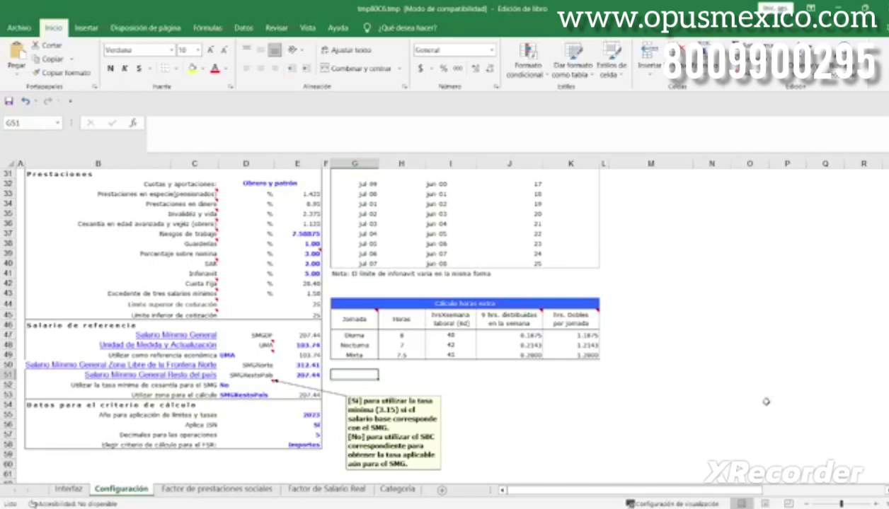
Examine the 1 SM row of the cesantía rate table, including its legal lower limit formula and 2023 rate
scroll(694, 402, "up", 4)
scroll(712, 402, "up", 3)
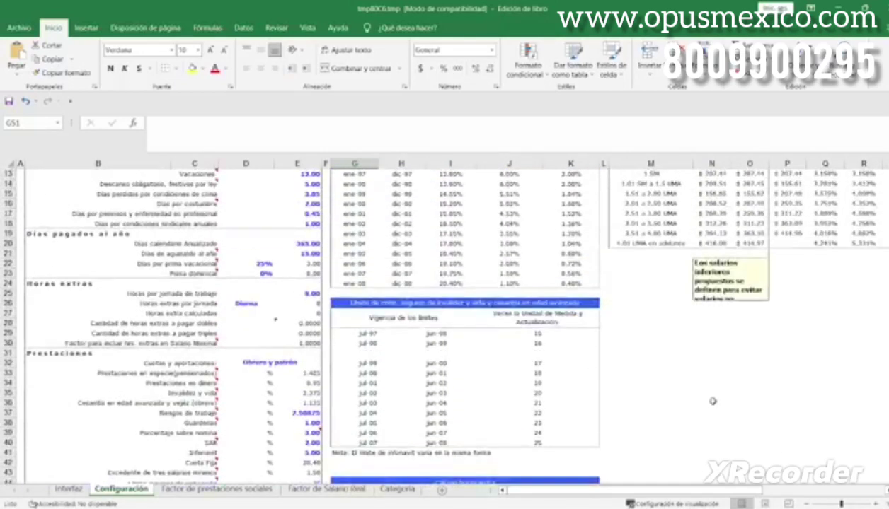
left_click(658, 212)
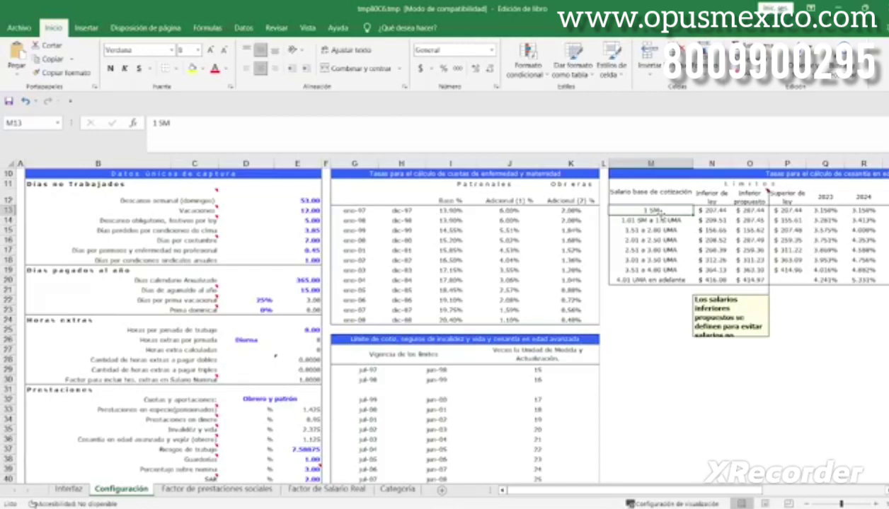
left_click(711, 211)
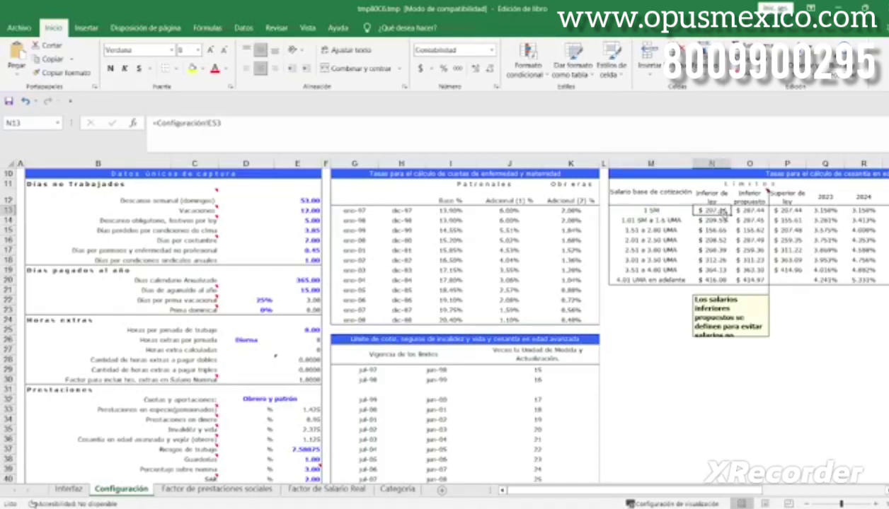
left_click(653, 212)
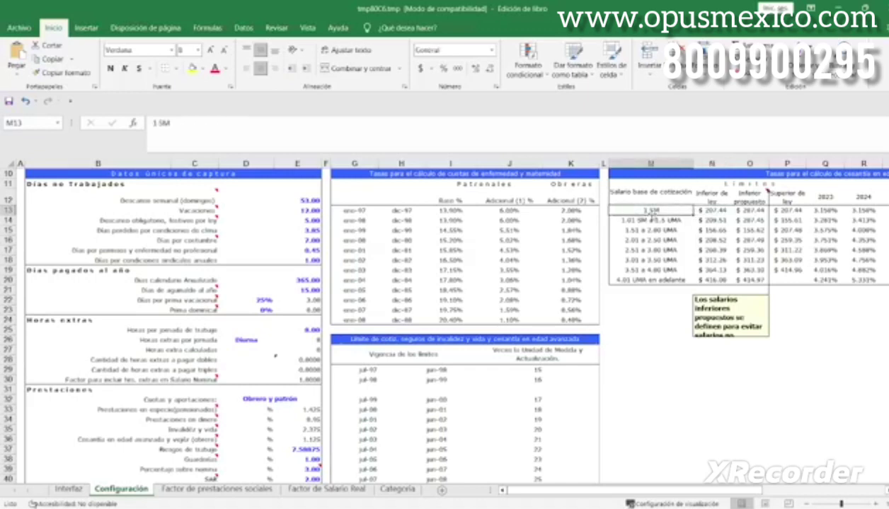
left_click(708, 209)
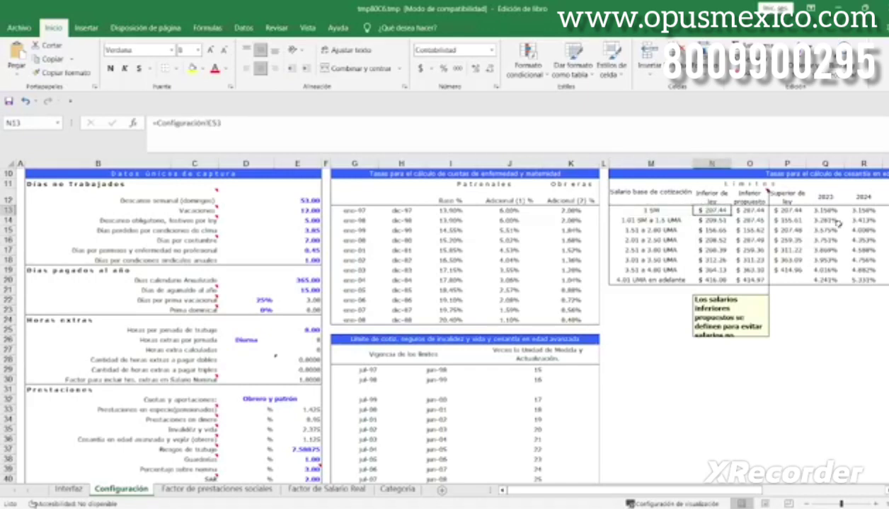
left_click(810, 206)
left_click(709, 210)
Compare the 1.01 SM a 1.5 UMA bracket's limits with the minimum wage, and check the 2.01 a 2.50 UMA bracket's limits and 2023 rate
left_click(634, 221)
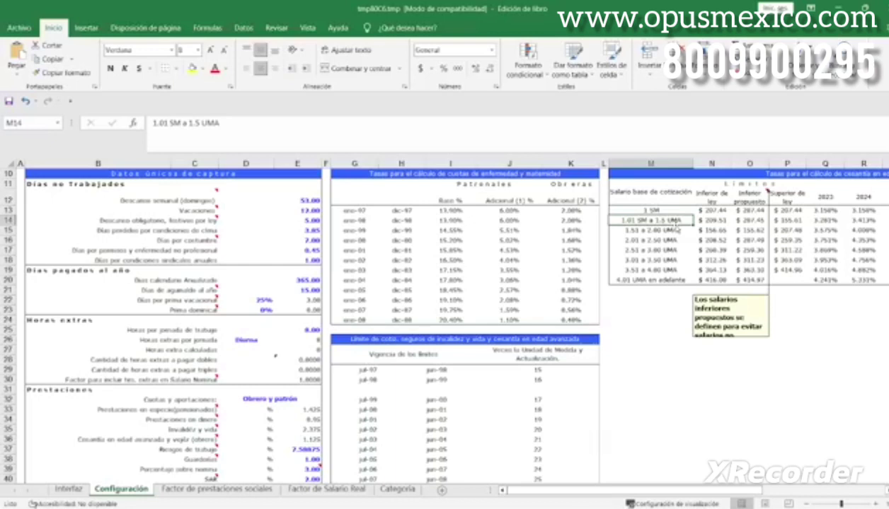
left_click(700, 220)
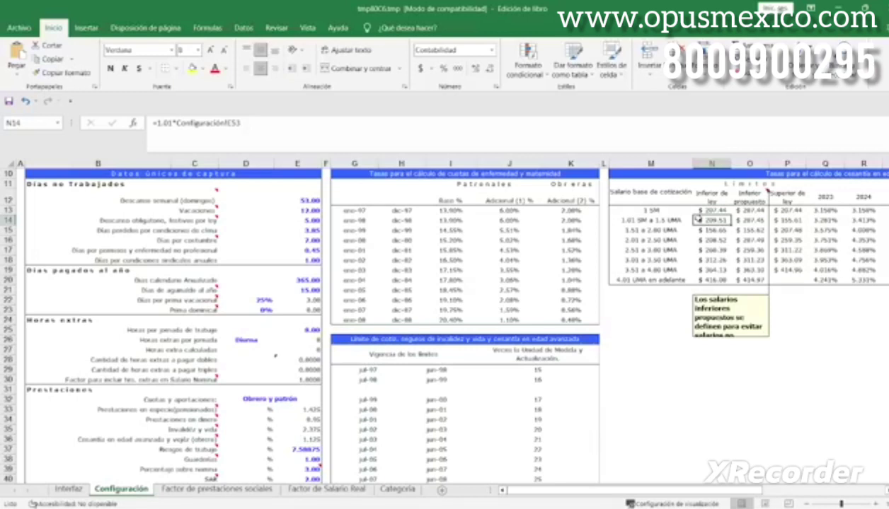
left_click(789, 220)
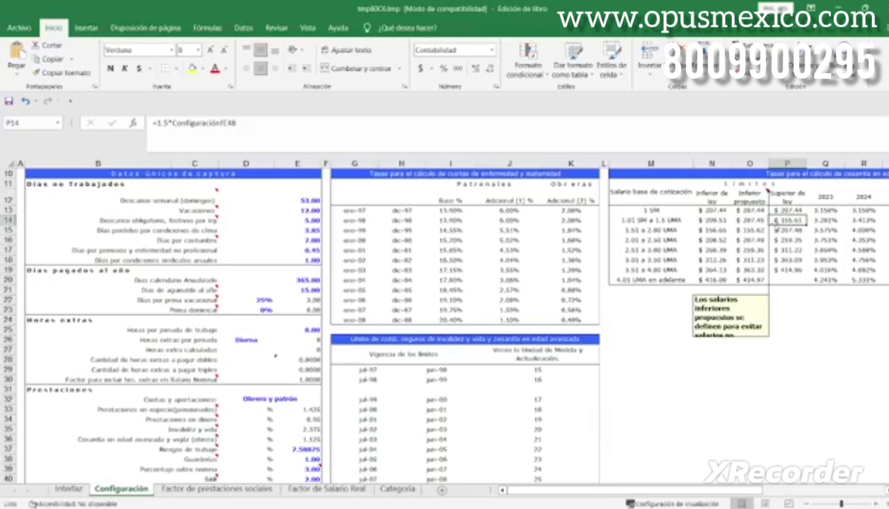
left_click(710, 210)
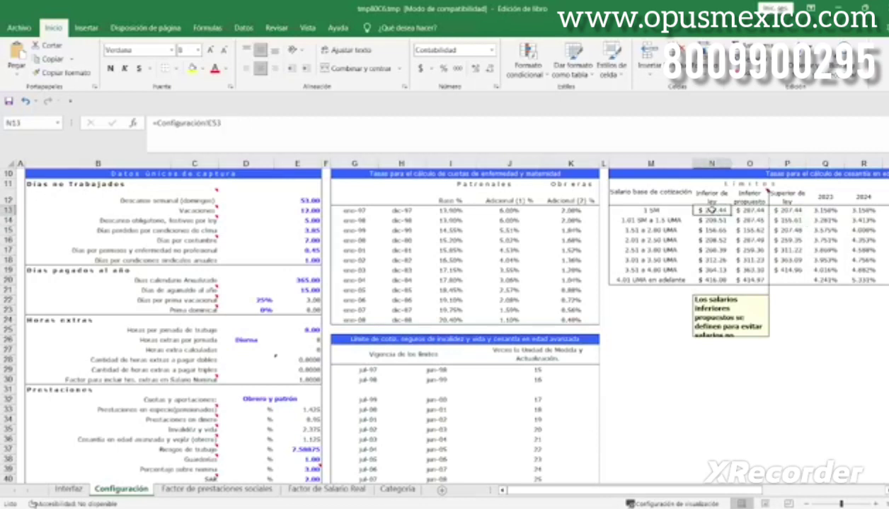
left_click(777, 221)
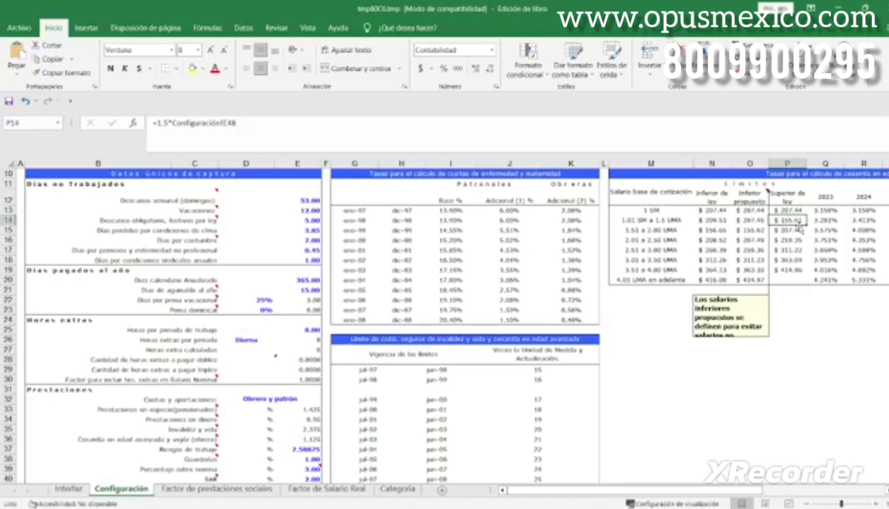
left_click(709, 210)
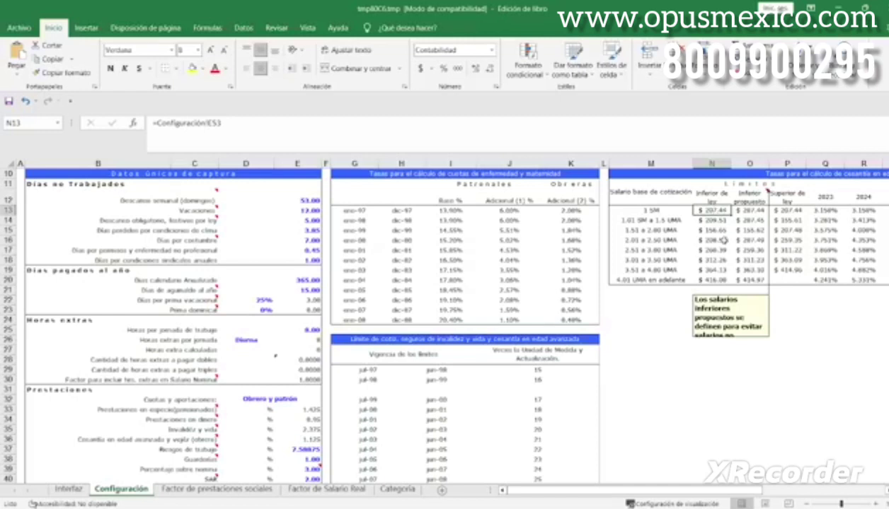
left_click(711, 239)
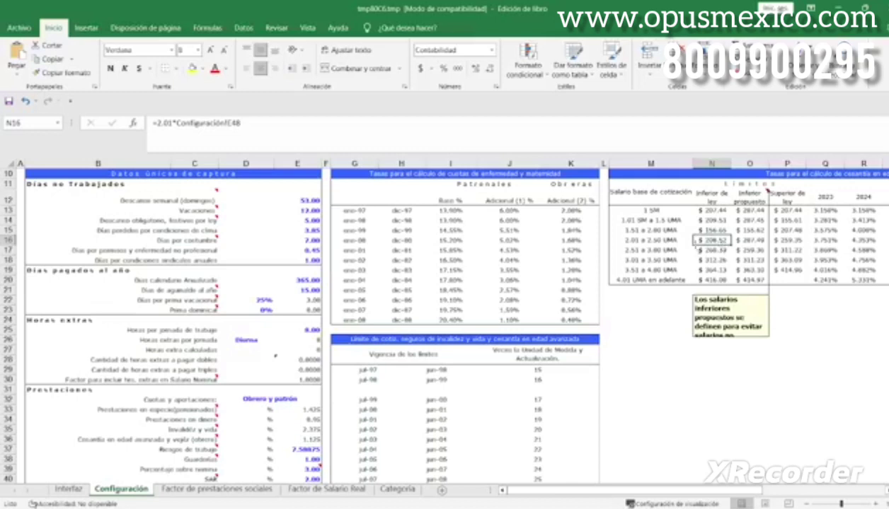
left_click(772, 240)
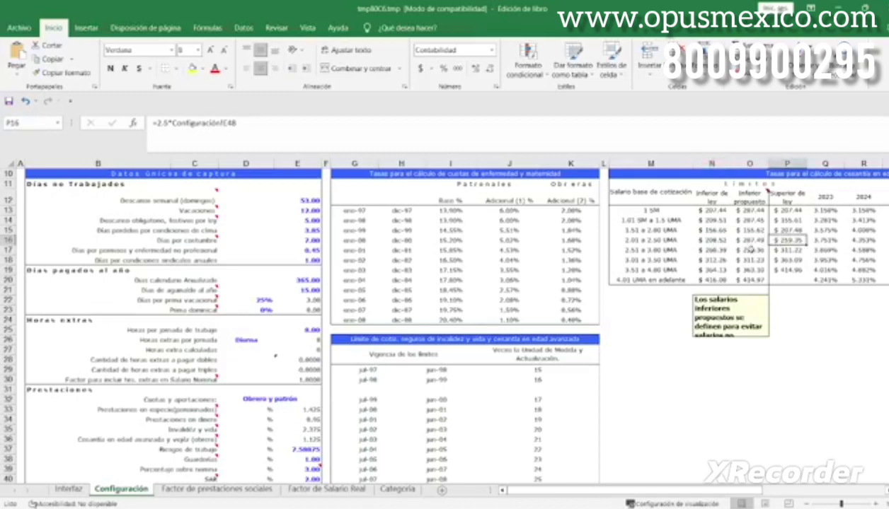
left_click(832, 241)
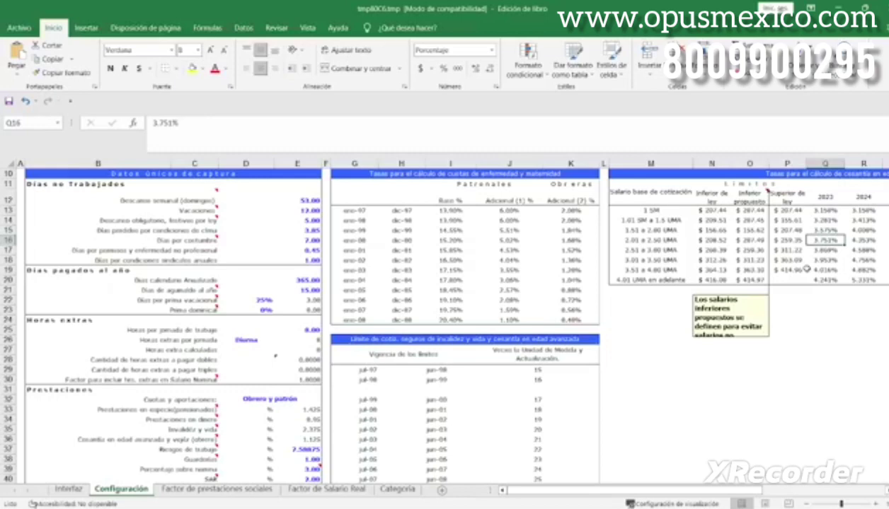
scroll(482, 379, "down", 2)
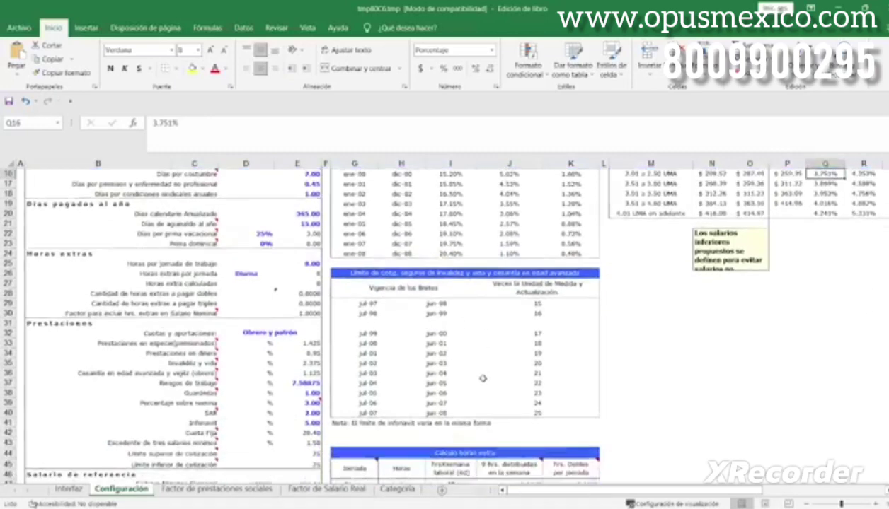
Review the choices for applying the minimum cesantía rate to the general minimum wage (SMG) in the Salario de referencia section
scroll(482, 378, "down", 4)
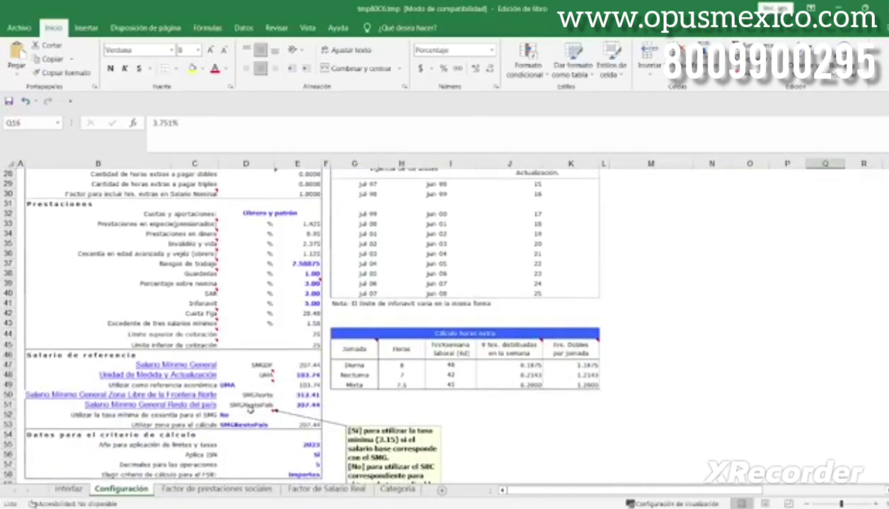
scroll(238, 416, "down", 1)
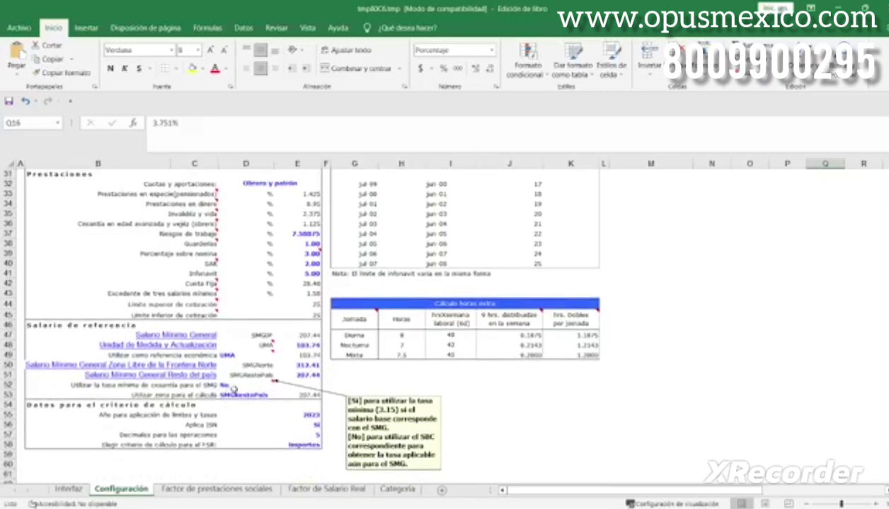
left_click(235, 387)
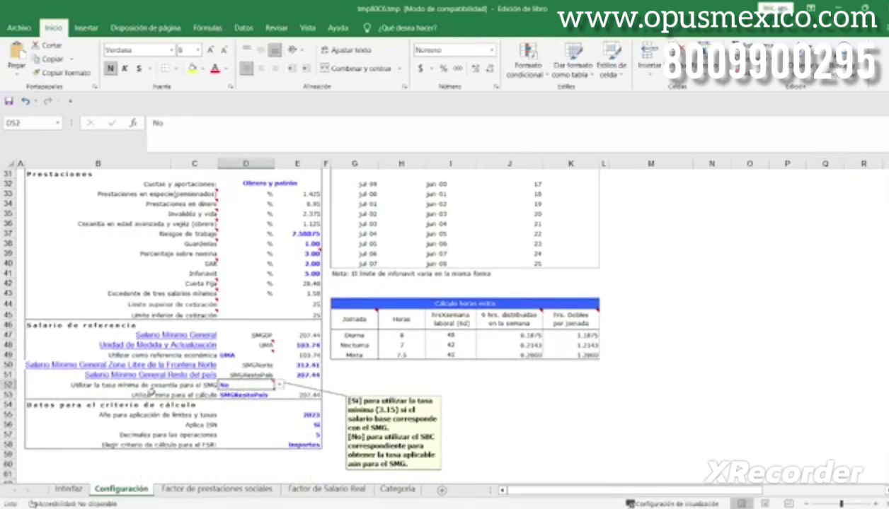
left_click(279, 385)
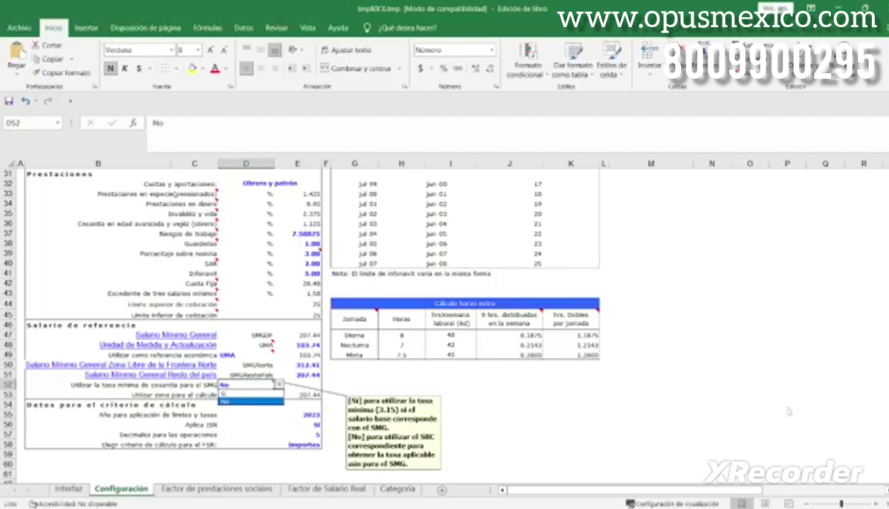
left_click(785, 331)
Check the 1 SM row's cesantía rate for 2023 and across the following years through 2030
scroll(784, 331, "up", 7)
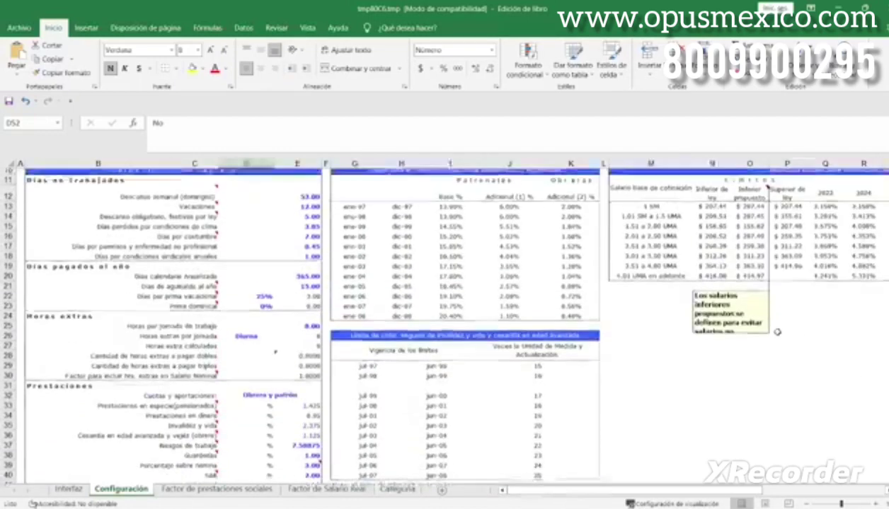
left_click(821, 211)
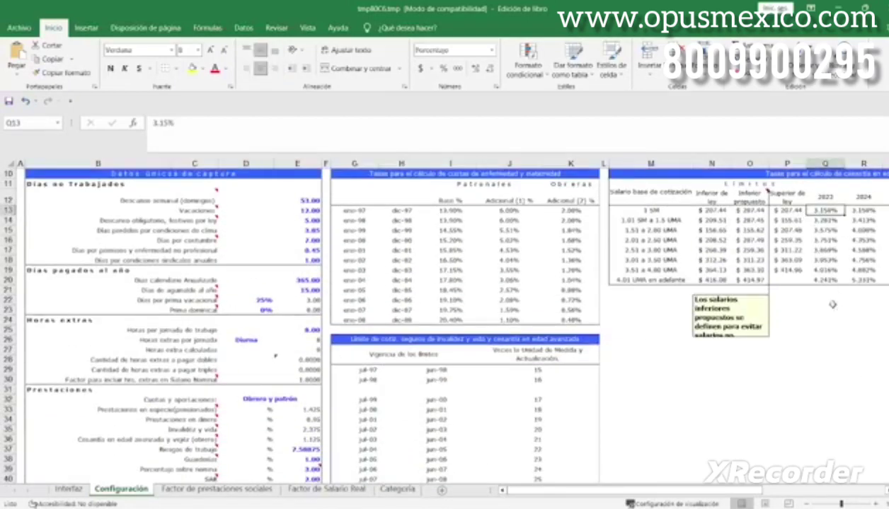
scroll(708, 490, "right", 5)
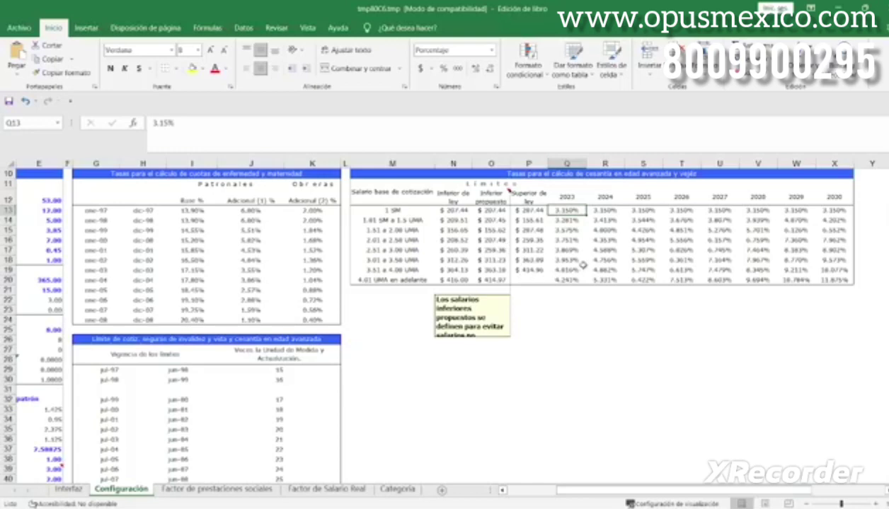
left_click_drag(620, 481, 570, 491)
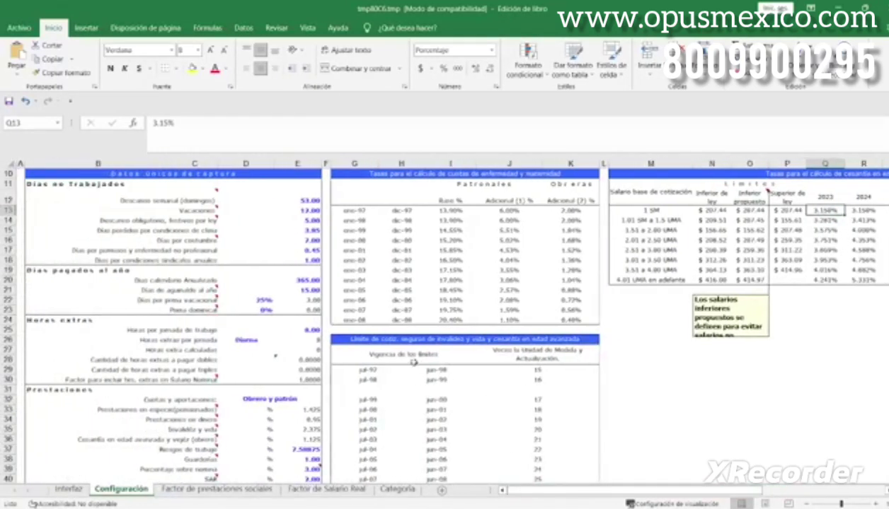
Switch the minimum cesantía rate option for the SMG to Sí, and set it back to No
scroll(423, 346, "down", 2)
scroll(417, 342, "down", 3)
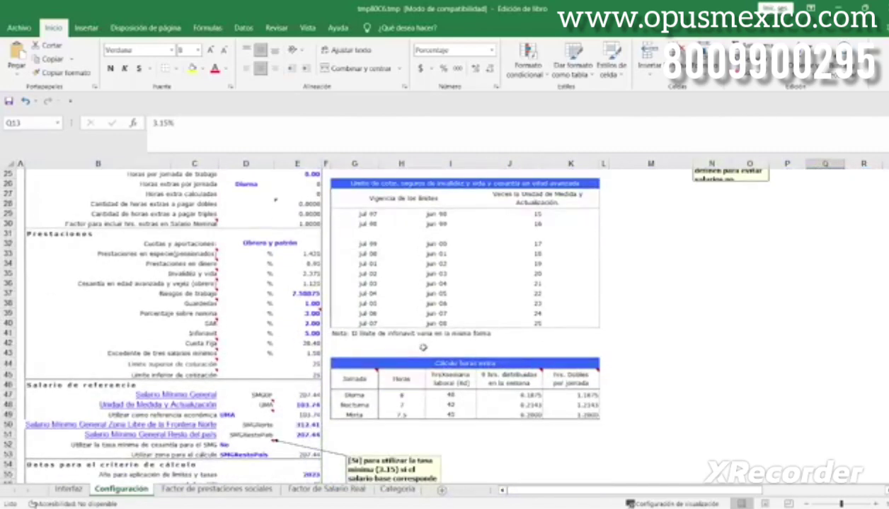
scroll(416, 344, "down", 1)
left_click(246, 424)
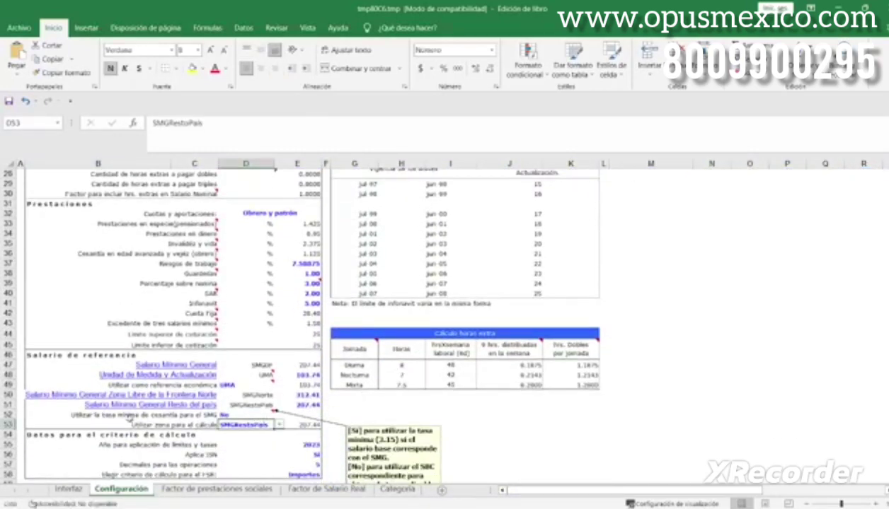
left_click(269, 416)
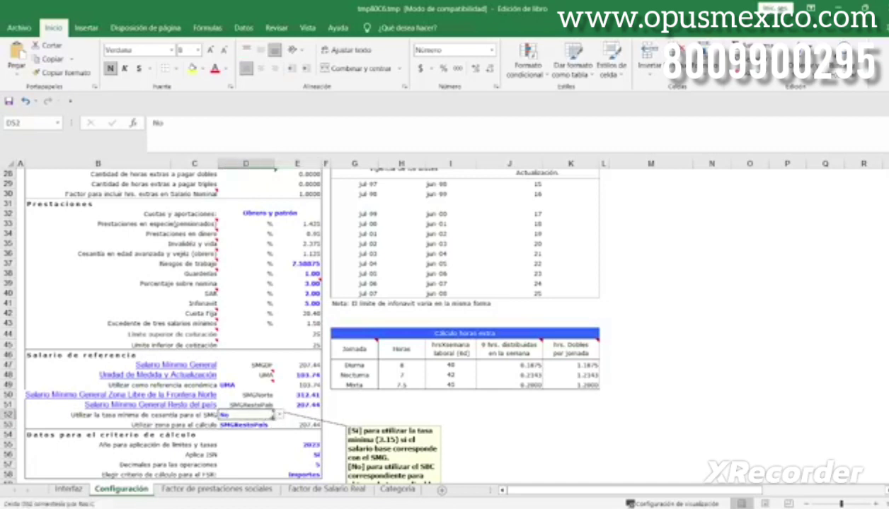
left_click(280, 415)
left_click(243, 425)
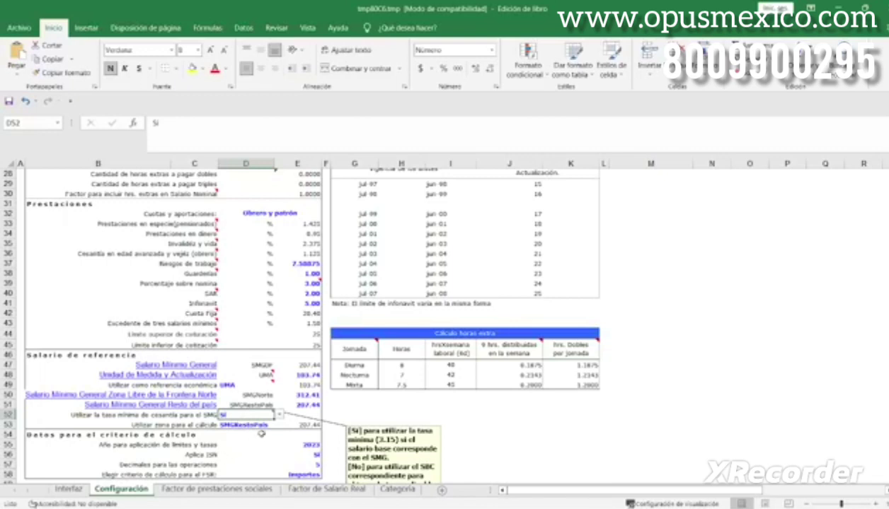
left_click(279, 414)
left_click(253, 431)
Check the 2023 cesantía rates of the 1.51 a 2.00, 2.51 a 3.00 and 3.51 a 4.00 UMA brackets
scroll(672, 338, "up", 6)
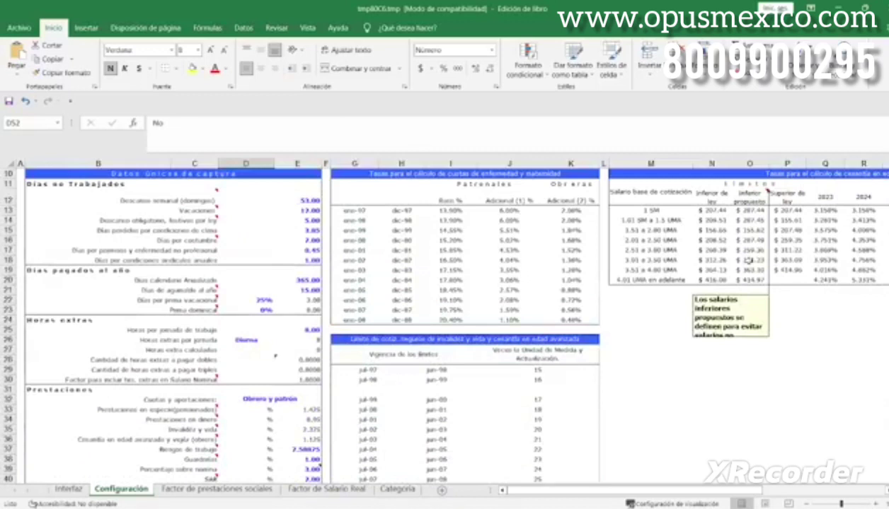
left_click(821, 231)
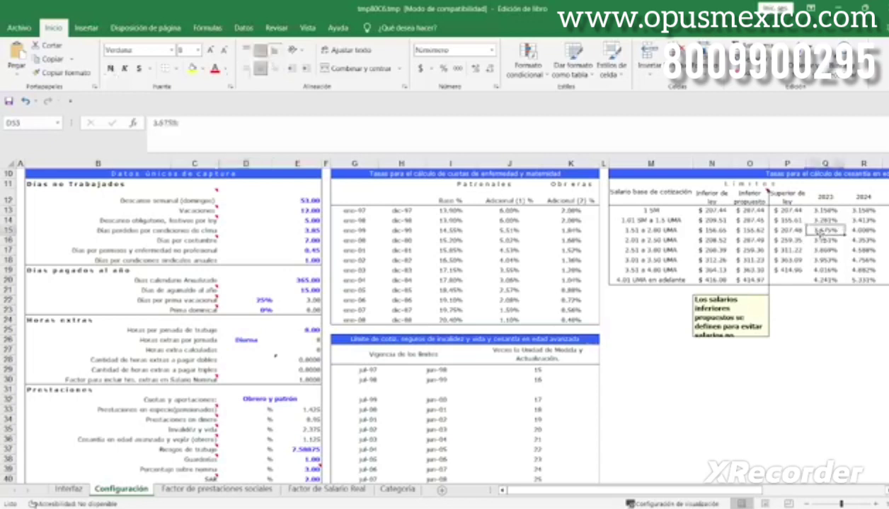
left_click(820, 251)
left_click(826, 270)
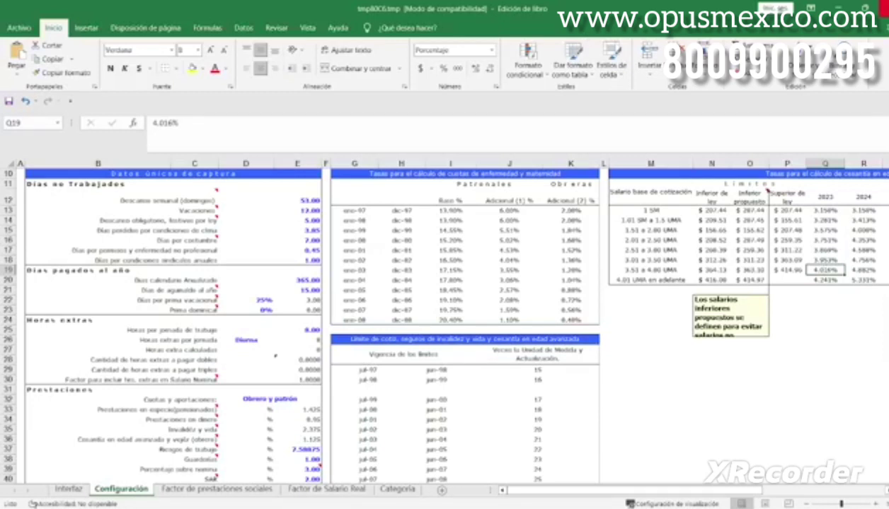
Close the FSR book, saving its changes, and leave the FSR categories of the Obra nueva project
left_click(884, 8)
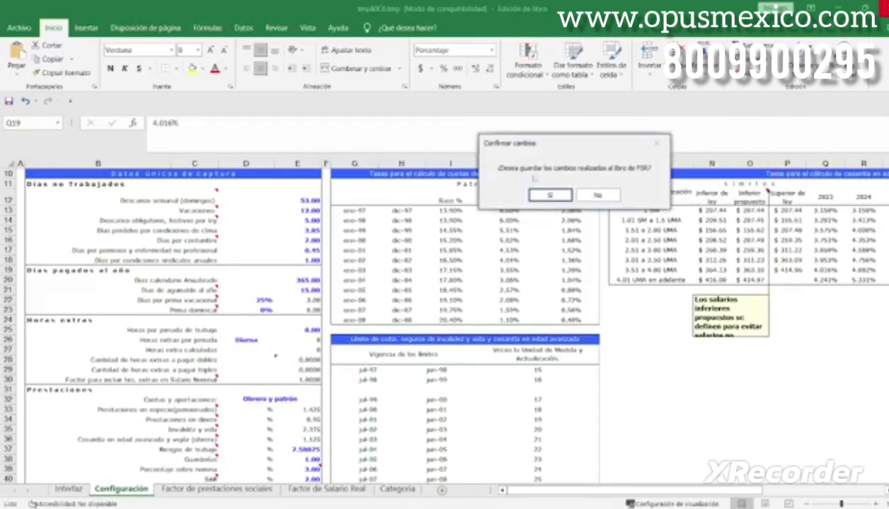
left_click(535, 189)
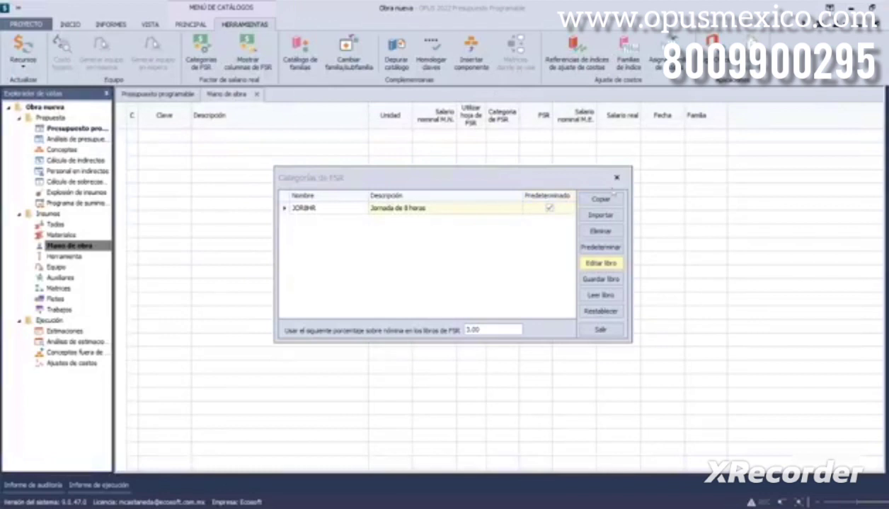
left_click(616, 178)
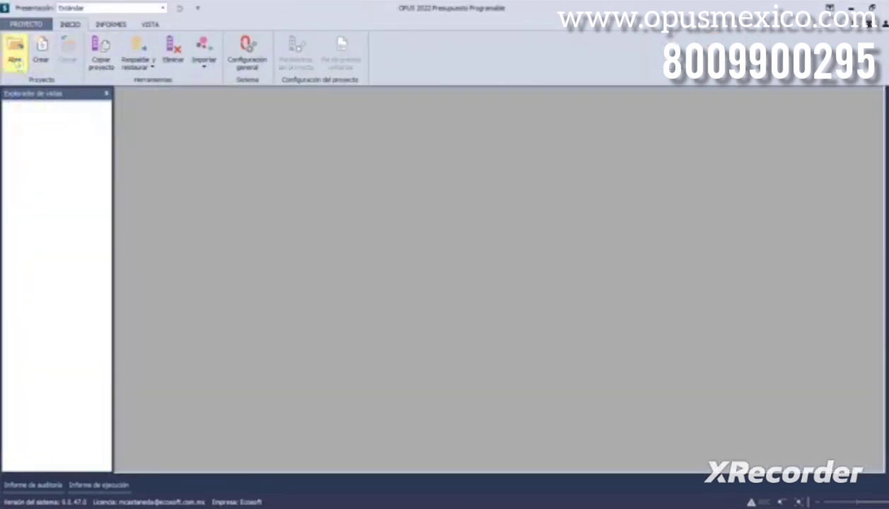
Open the existing project ACADEMIA OPUS 22 from the recently opened projects
left_click(15, 63)
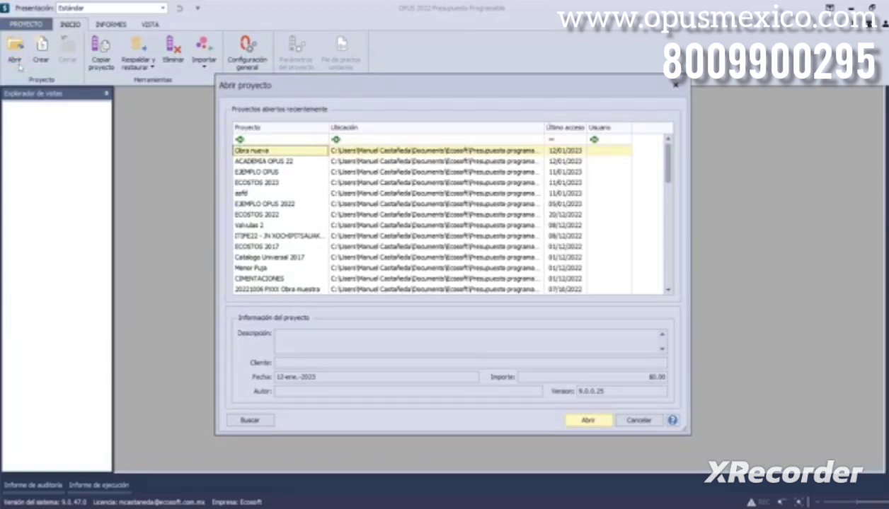
left_click(249, 162)
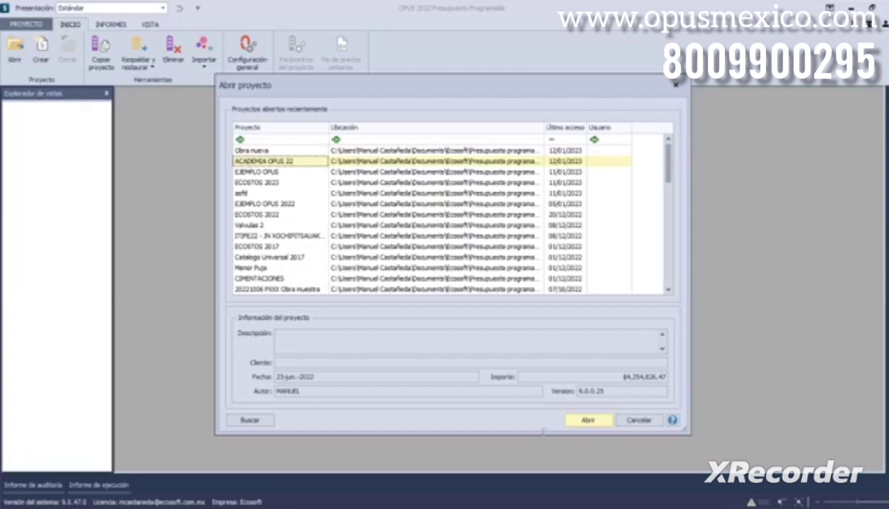
left_click(582, 421)
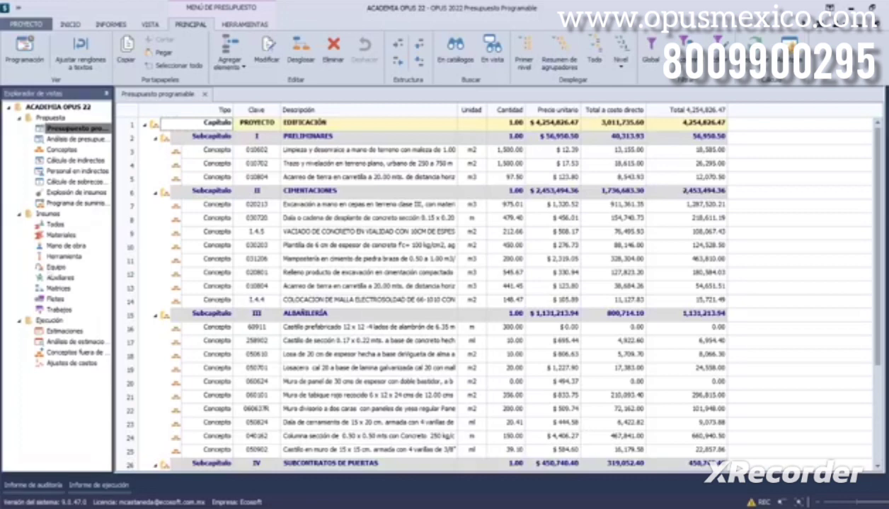
From the Mano de obra catalogue, restore the FSR book of the JOR8HR category to the OPUS default book
left_click(73, 247)
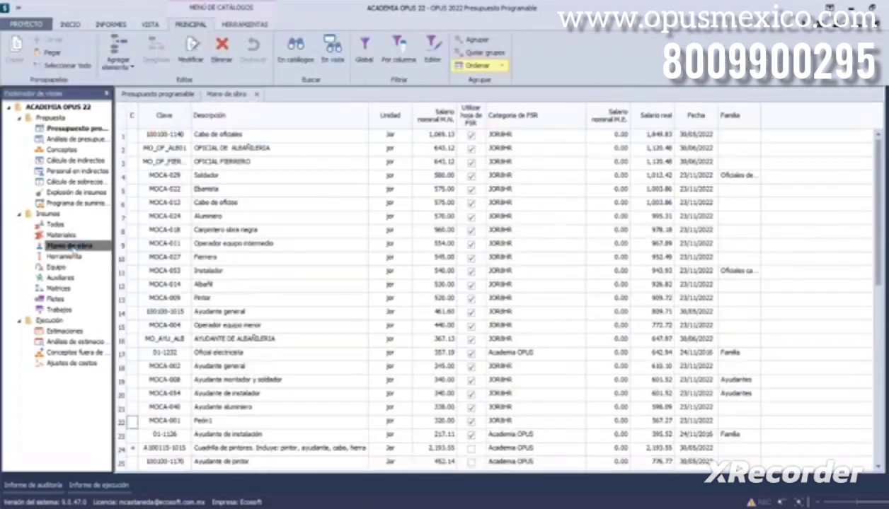
left_click(245, 24)
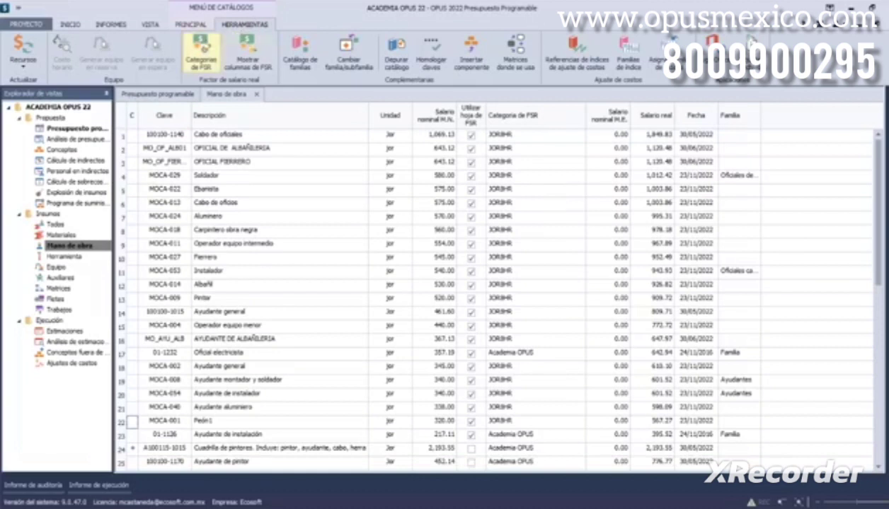
left_click(199, 51)
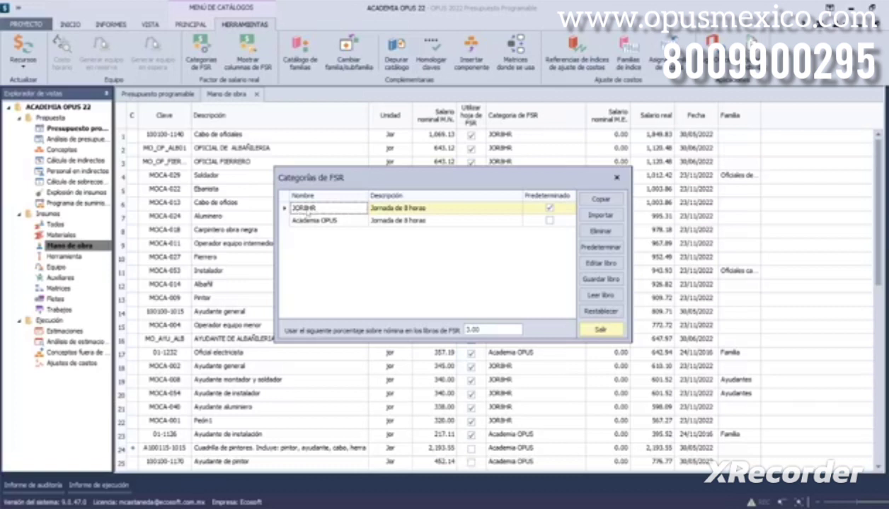
left_click(604, 312)
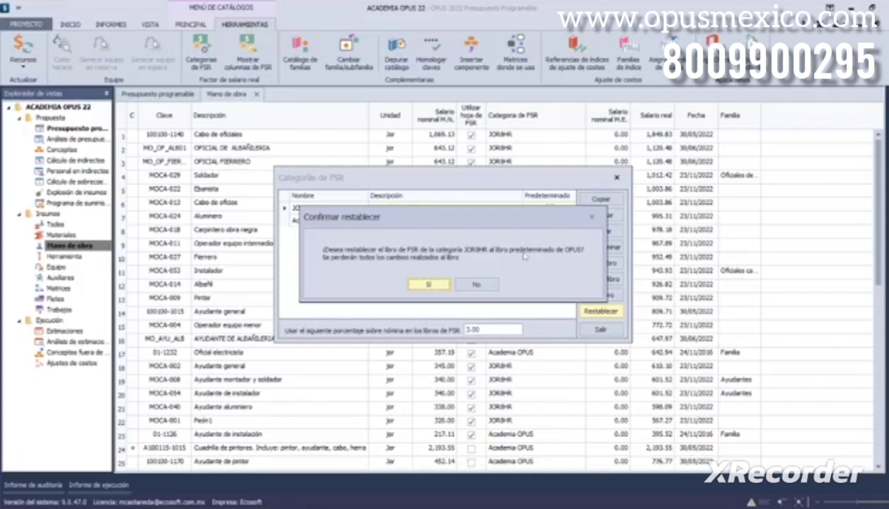
left_click(431, 285)
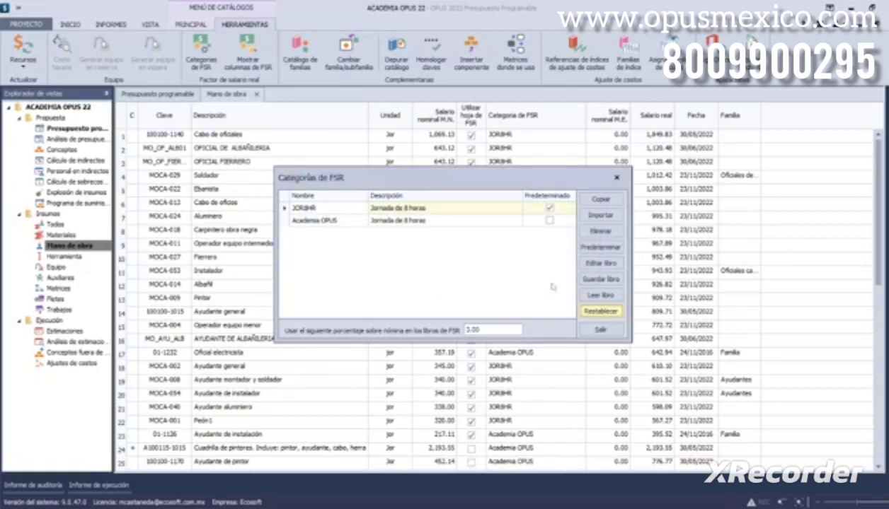
Open the JOR8HR category's FSR book for editing, maximized, and check the base salary and FSR of the Peón category
left_click(596, 266)
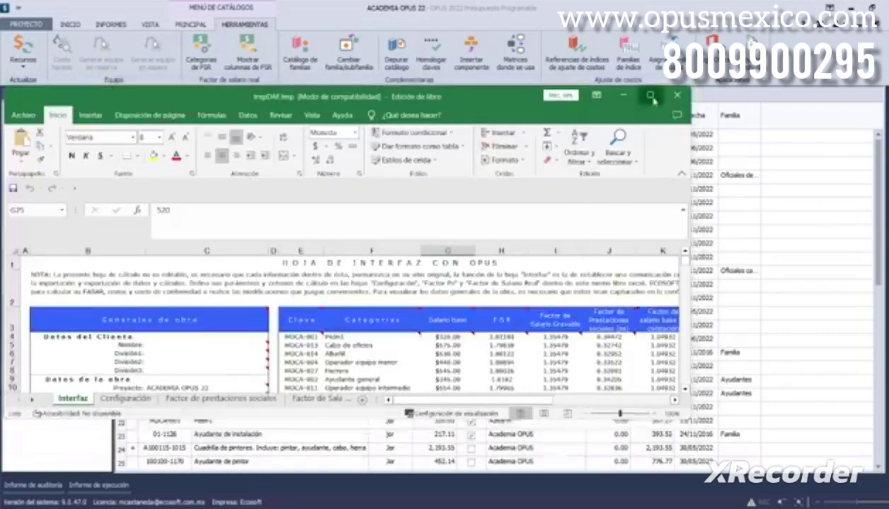
left_click(650, 96)
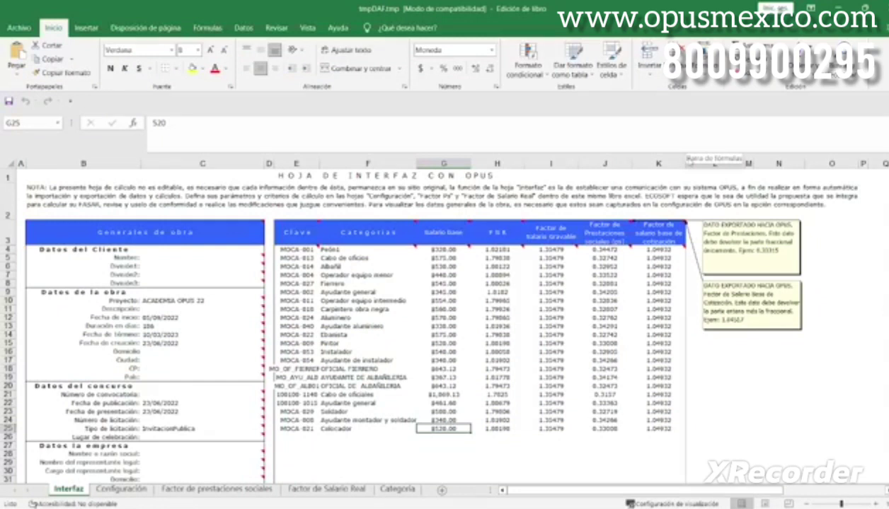
left_click(443, 249)
left_click(493, 248)
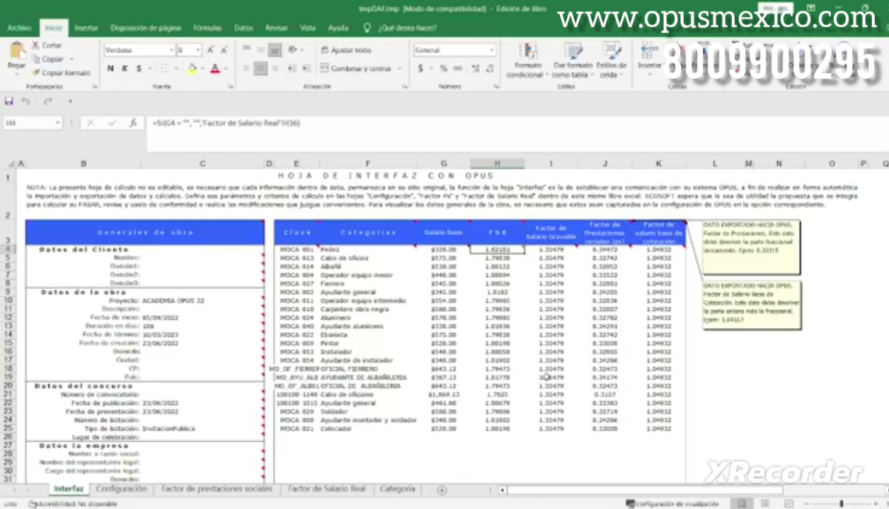
In the Configuración sheet, set the weekly rest days (domingos) to 53 and the mandatory legal holidays to 5
left_click(132, 486)
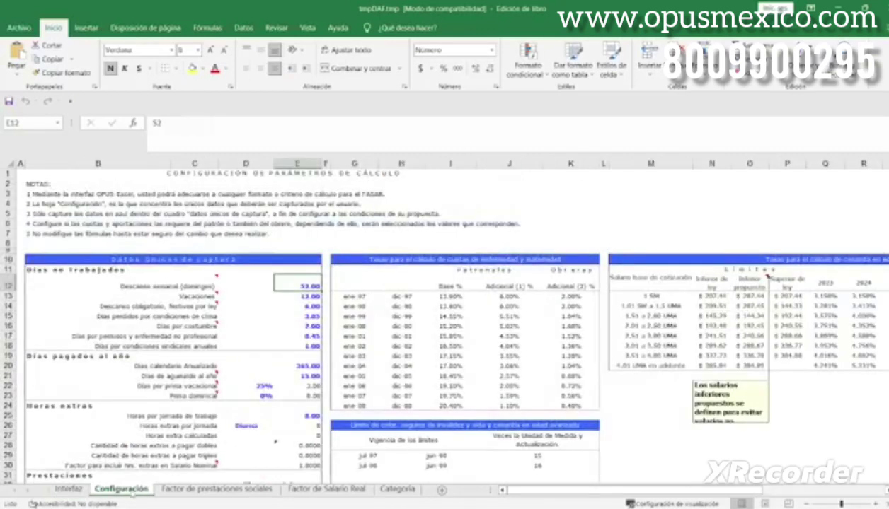
scroll(283, 308, "down", 1)
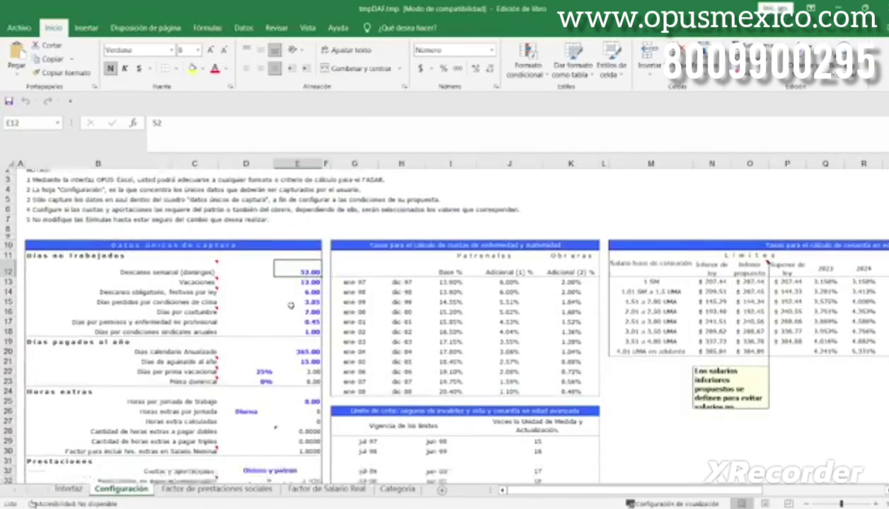
scroll(296, 290, "down", 1)
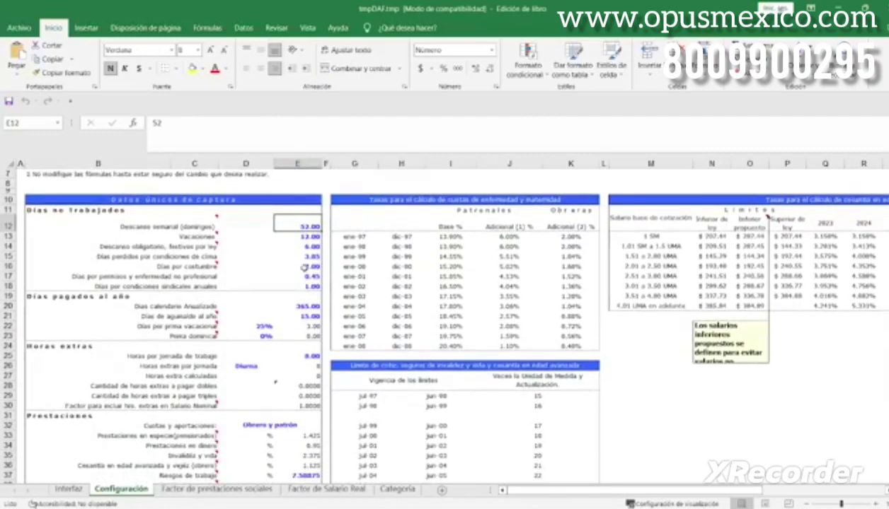
type("53")
left_click(311, 244)
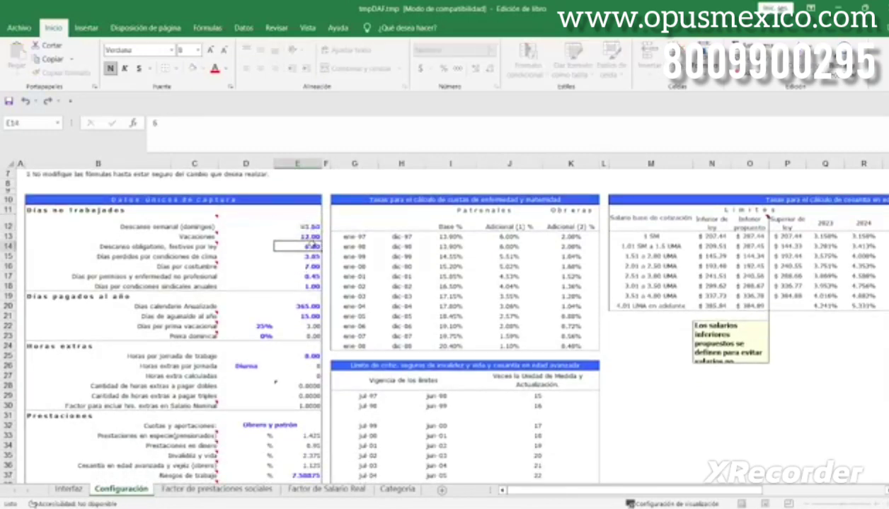
type("5")
left_click(278, 256)
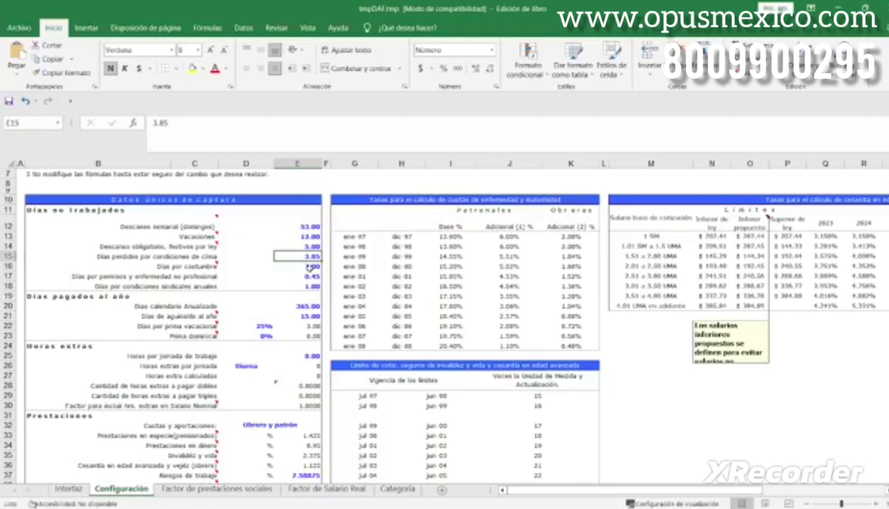
scroll(243, 354, "down", 1)
scroll(243, 354, "down", 1)
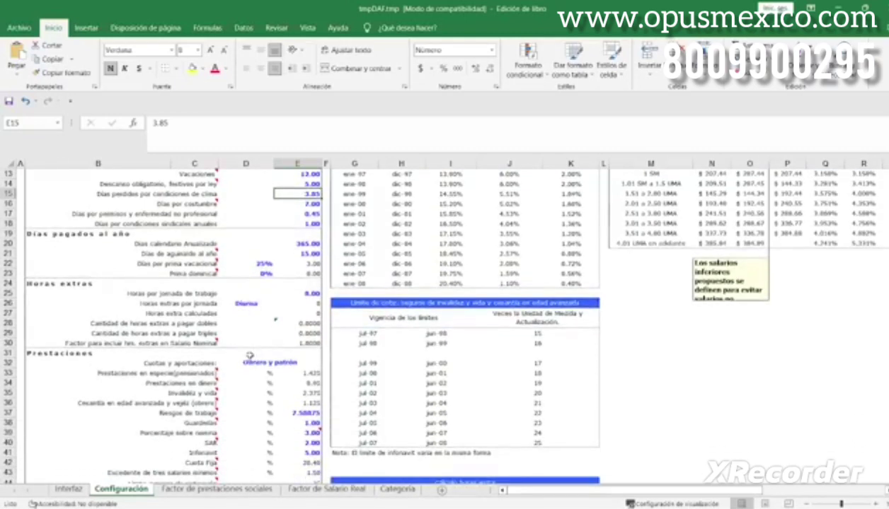
In the Configuración sheet's Salario de referencia section, select UMA as the economic reference
scroll(252, 350, "down", 2)
scroll(257, 347, "down", 2)
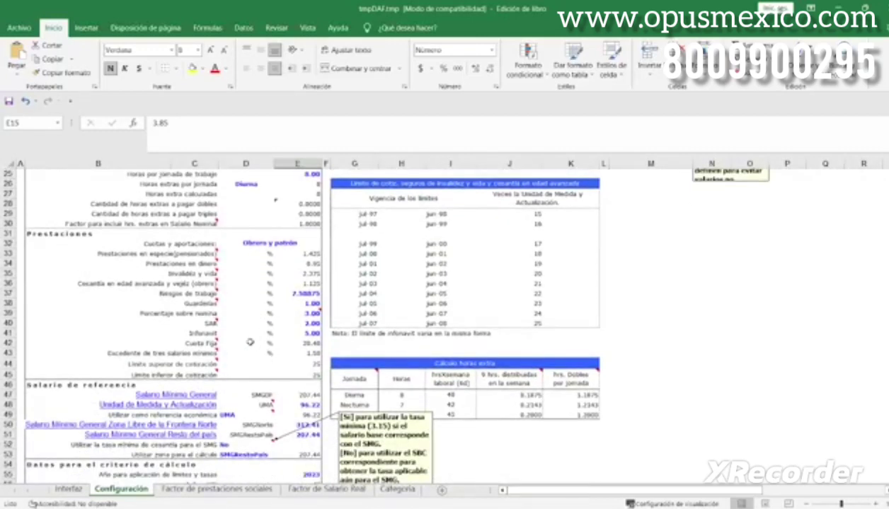
scroll(249, 342, "down", 2)
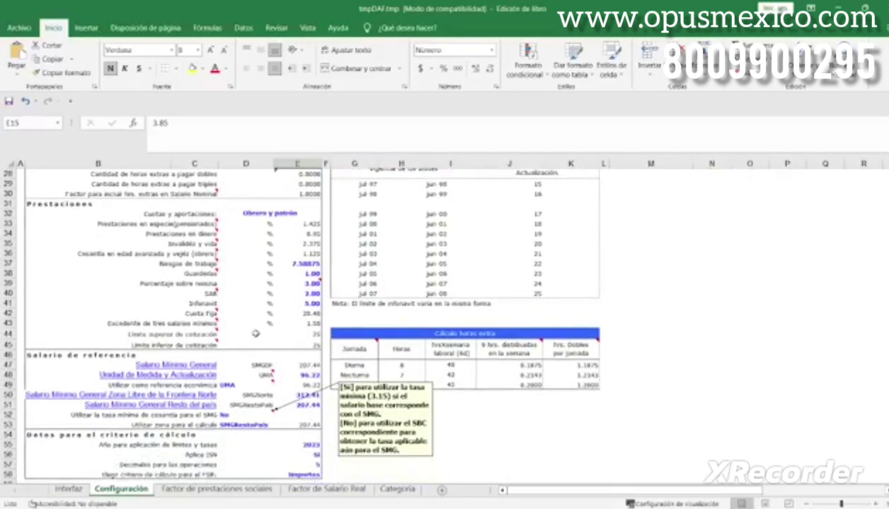
left_click(248, 363)
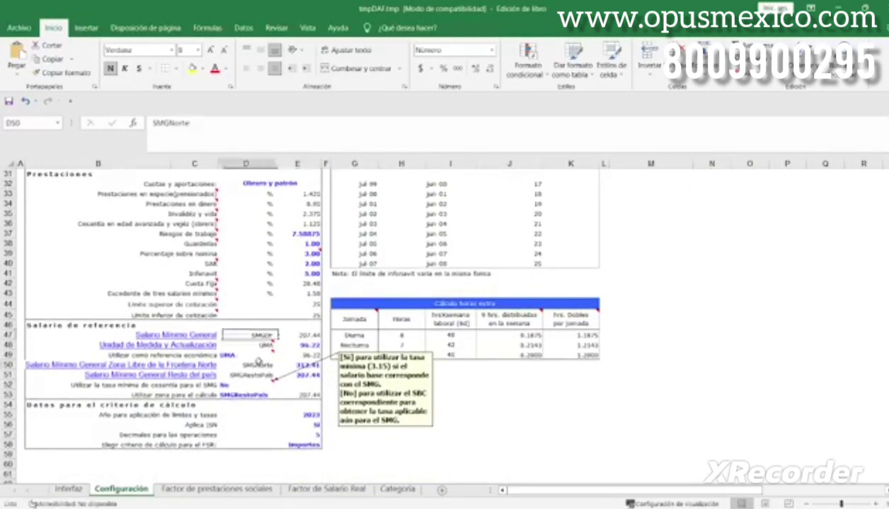
left_click(263, 355)
left_click(281, 356)
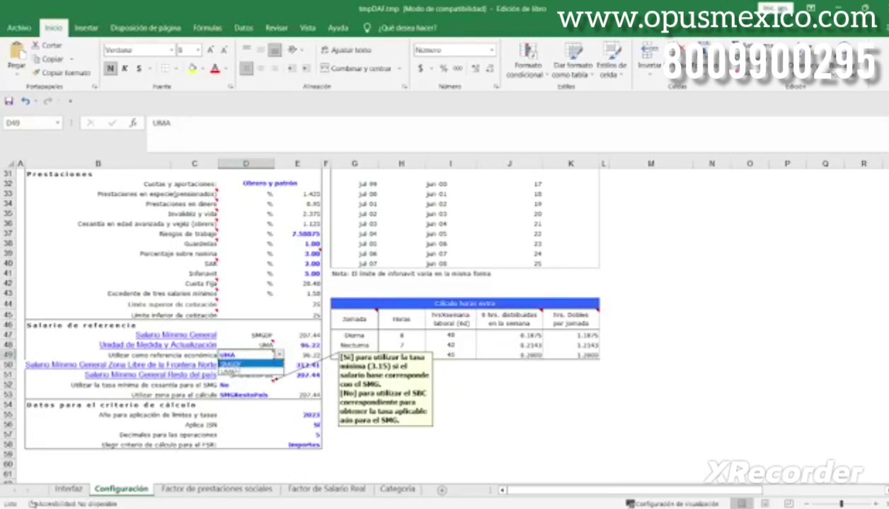
left_click(232, 372)
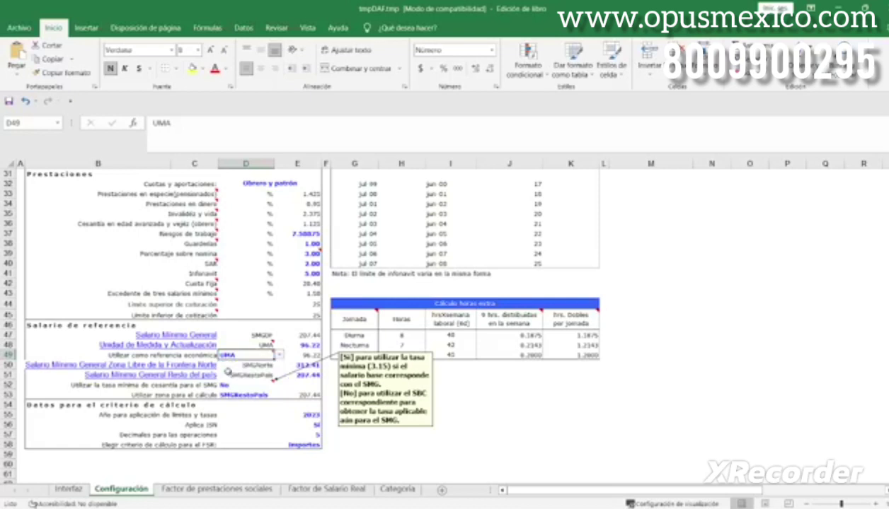
Select SMGRestoPais as the calculation zone and check the option for using the minimum cesantía rate for the SMG
left_click(270, 365)
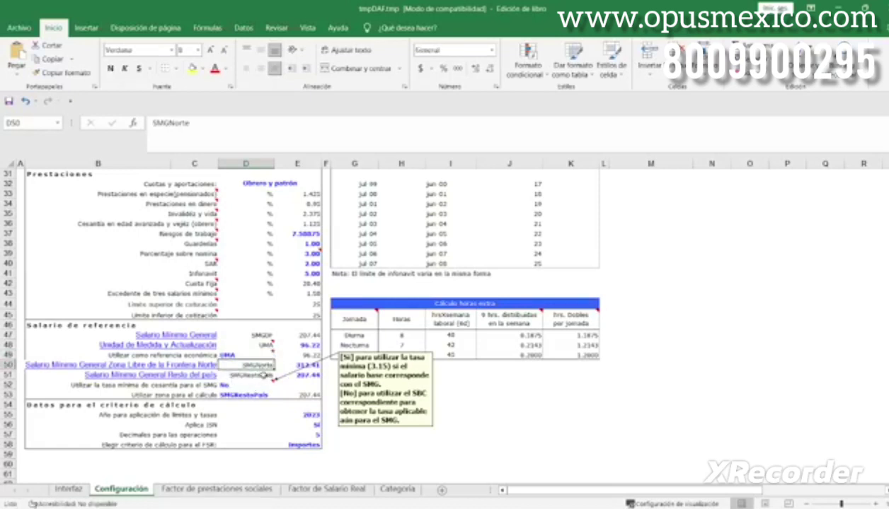
left_click(245, 377)
left_click(251, 393)
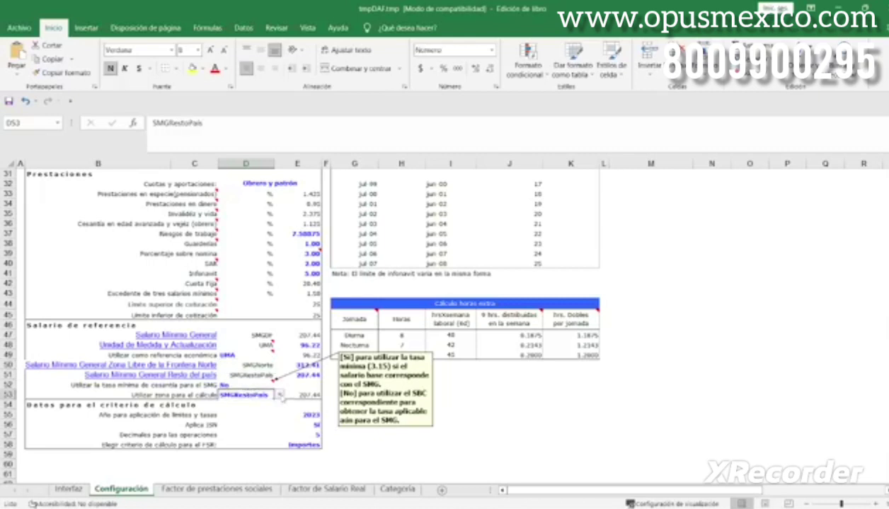
left_click(281, 394)
left_click(237, 409)
left_click(246, 385)
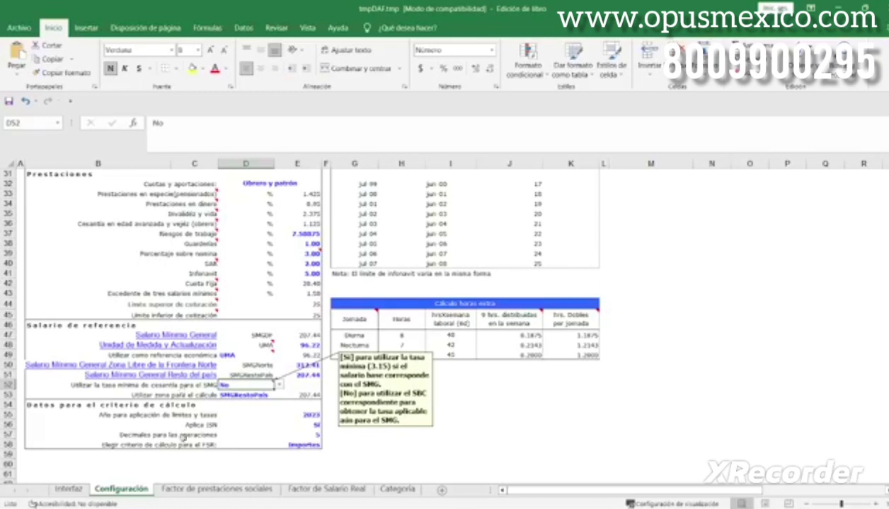
In the Factor de prestaciones sociales sheet, examine the cesantía percentage formulas and the base salaries of the labour categories
left_click(212, 489)
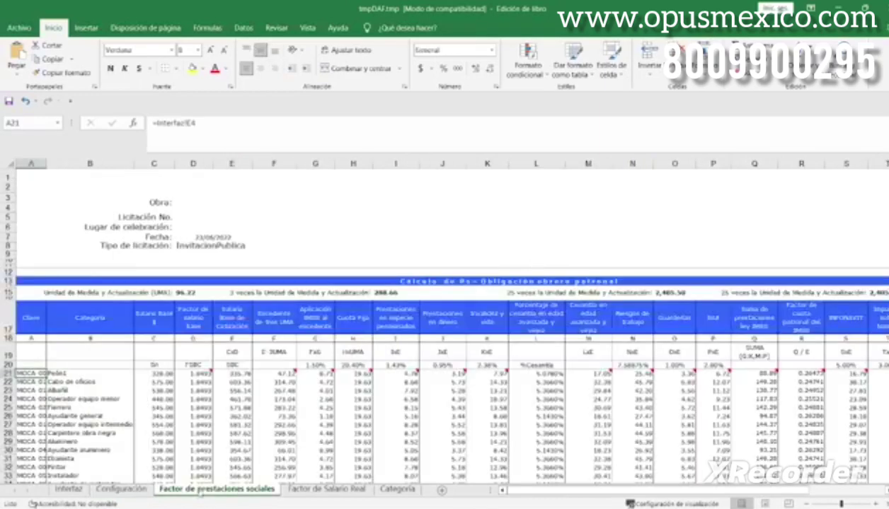
scroll(481, 344, "down", 2)
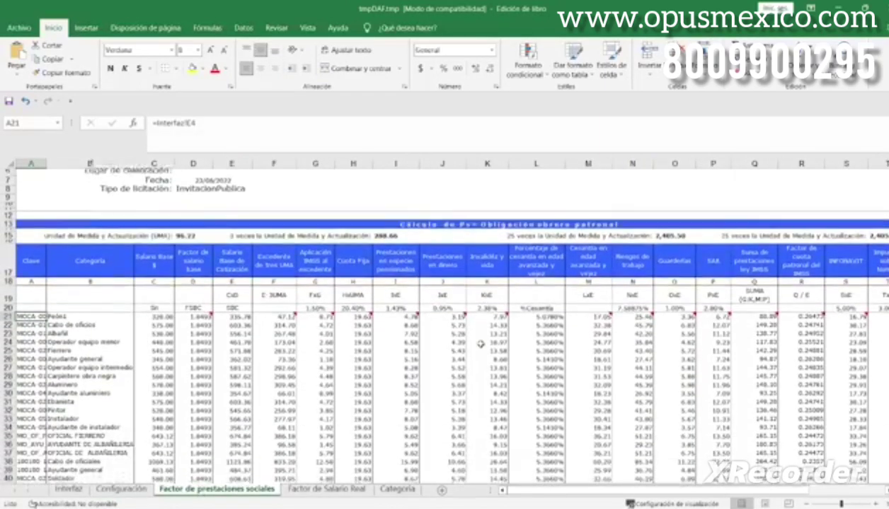
scroll(480, 344, "down", 2)
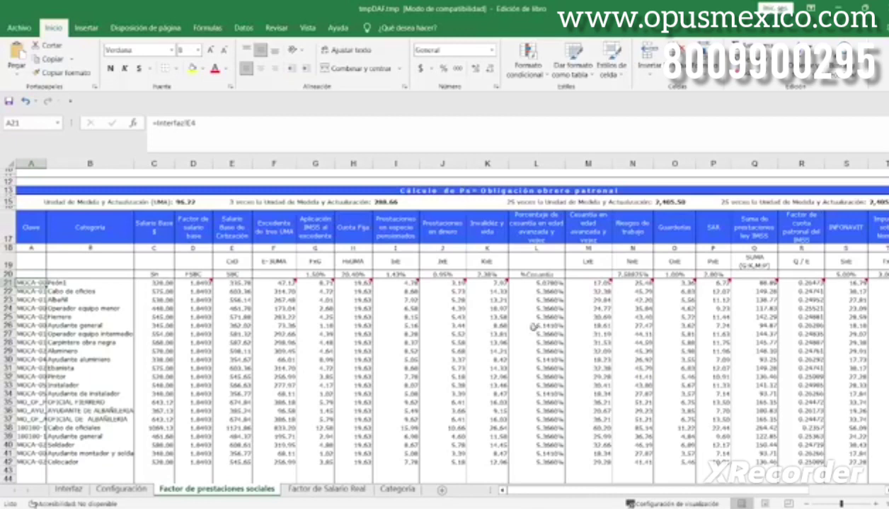
left_click(532, 274)
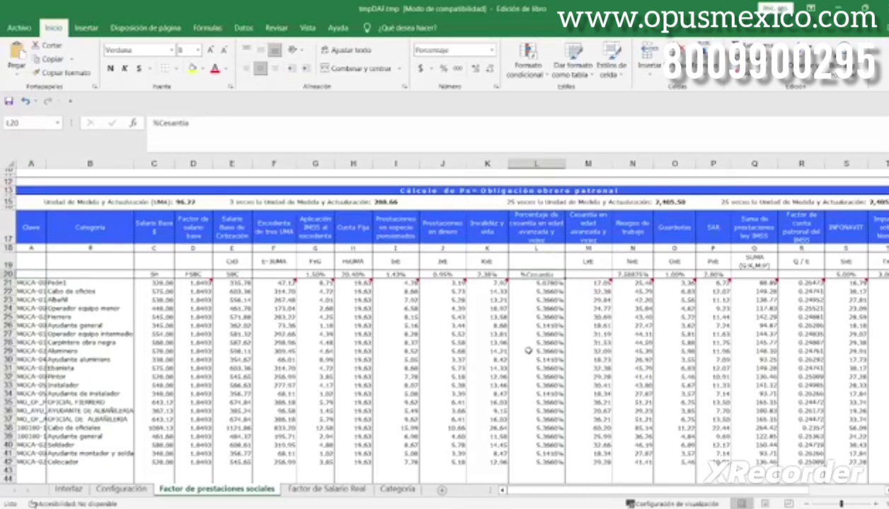
left_click(542, 283)
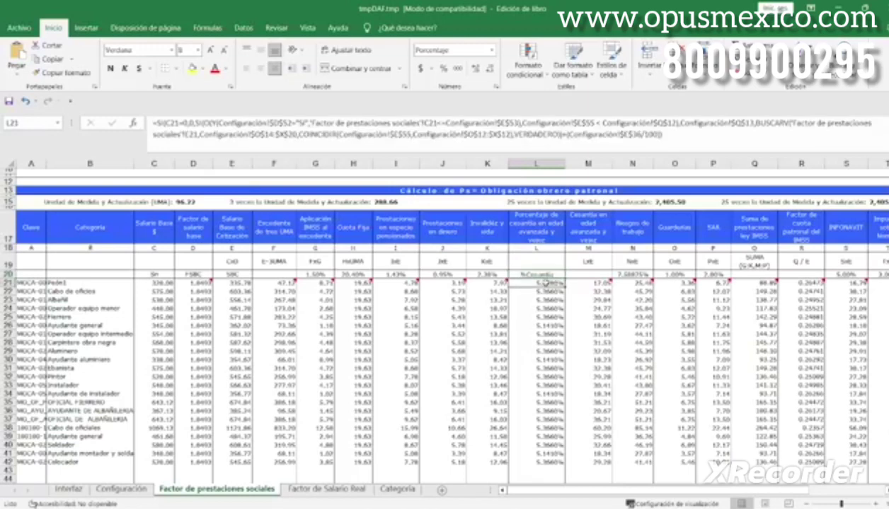
left_click(542, 291)
left_click(544, 299)
left_click(546, 309)
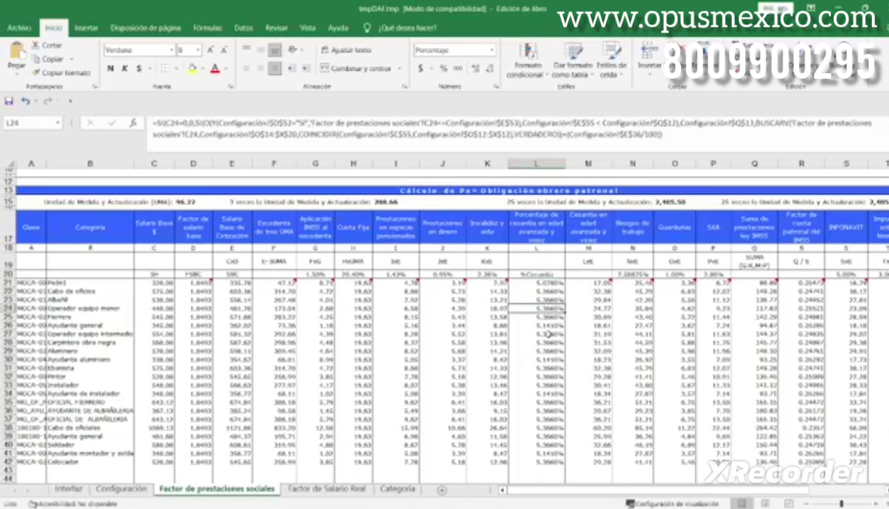
left_click(168, 291)
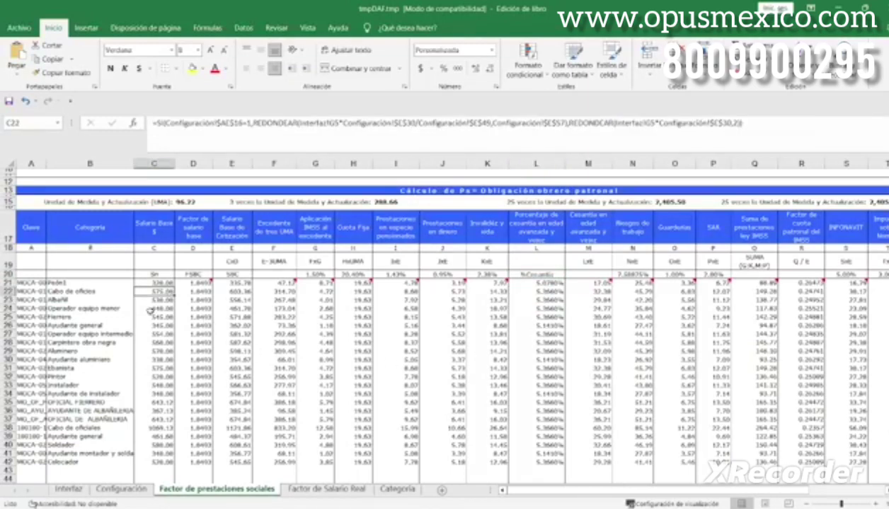
left_click(160, 300)
left_click(161, 309)
left_click(163, 317)
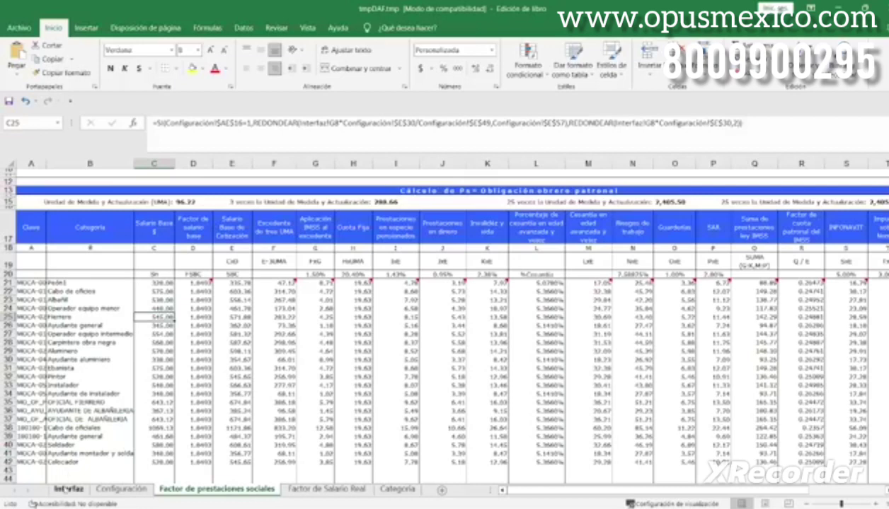
In the Interfaz sheet, set the Peón base salary to 190 and check its cesantía percentage in the Factor de prestaciones sociales sheet
left_click(66, 487)
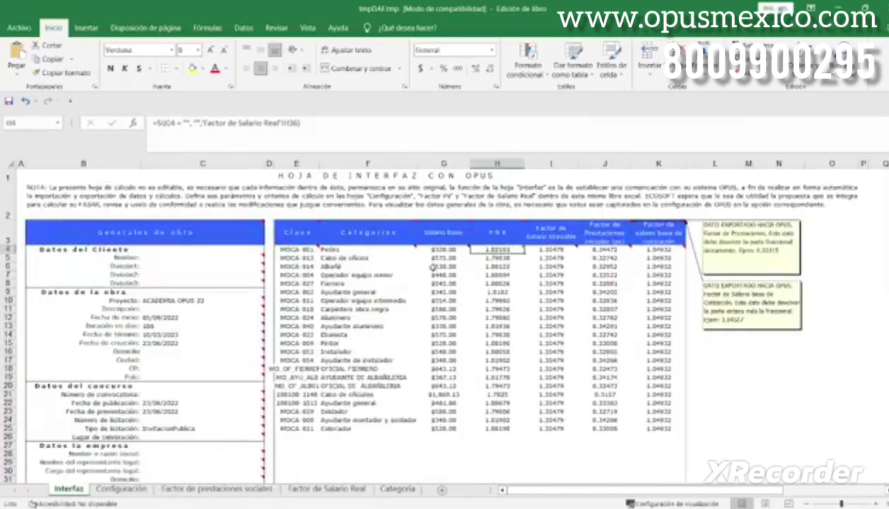
left_click(443, 267)
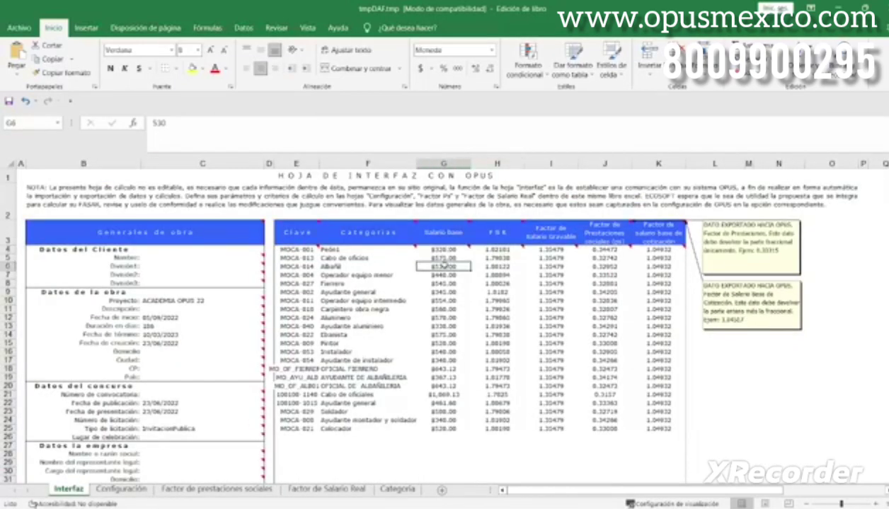
left_click(452, 250)
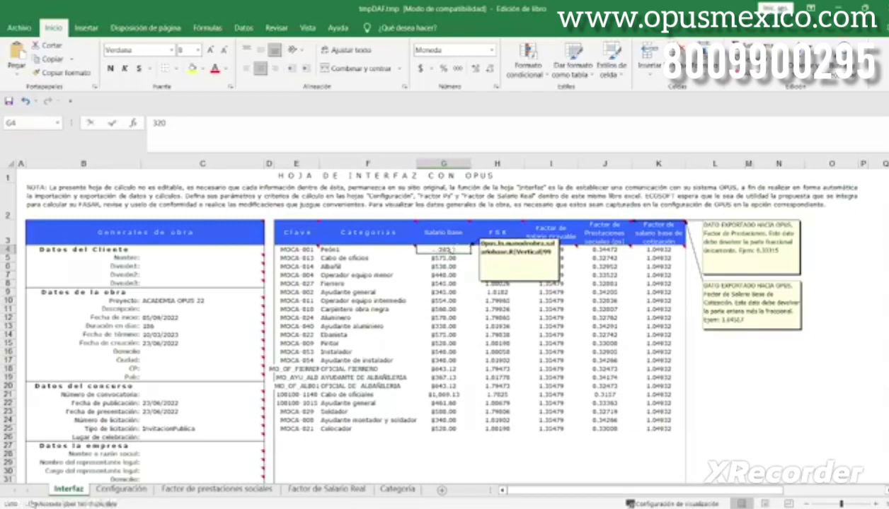
type("190")
key("Return")
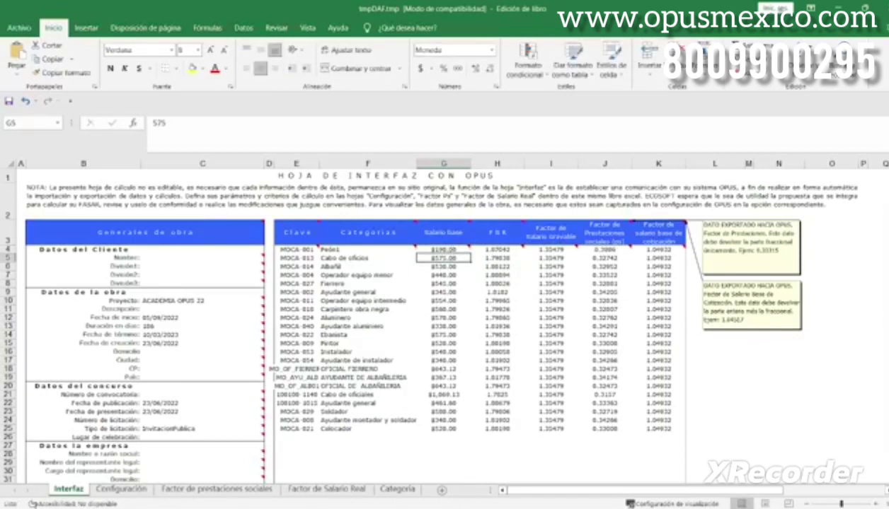
left_click(145, 490)
left_click(180, 490)
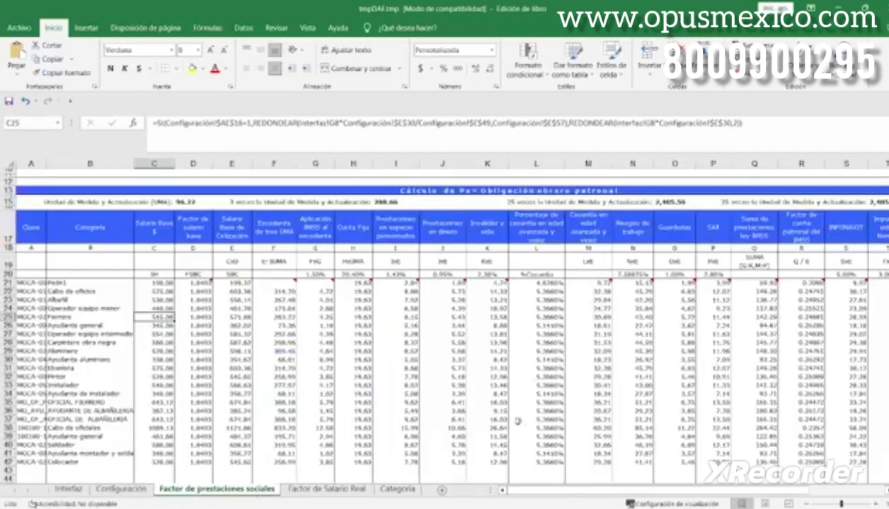
left_click(534, 283)
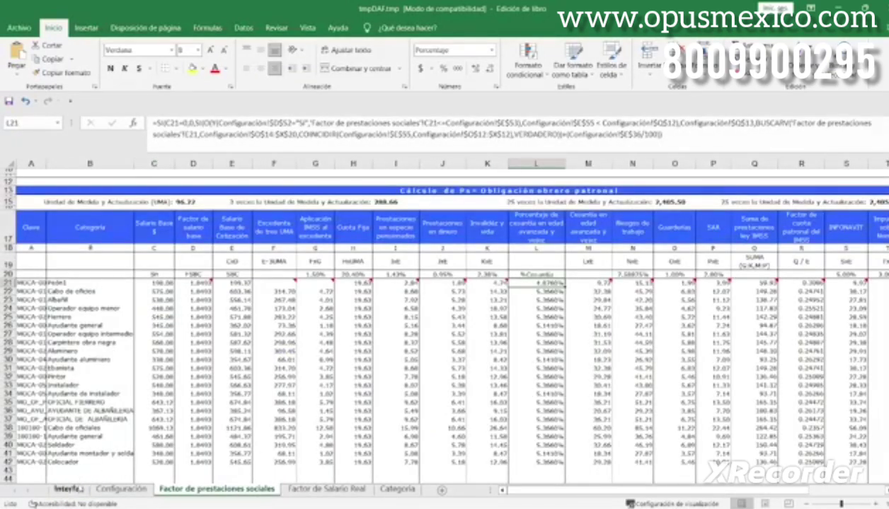
In the Configuración sheet, set the use of the minimum cesantía rate for the SMG to Sí and review the categories' cesantía percentages
left_click(120, 489)
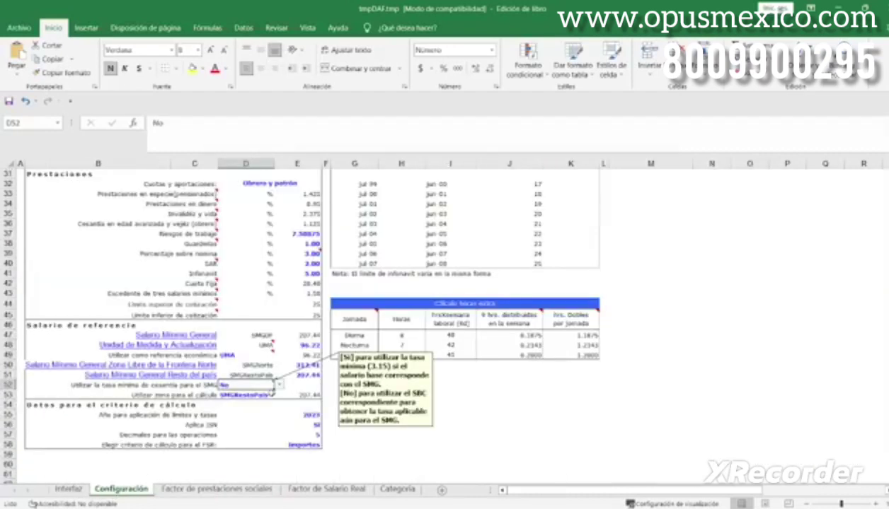
left_click(276, 384)
left_click(234, 393)
left_click(509, 415)
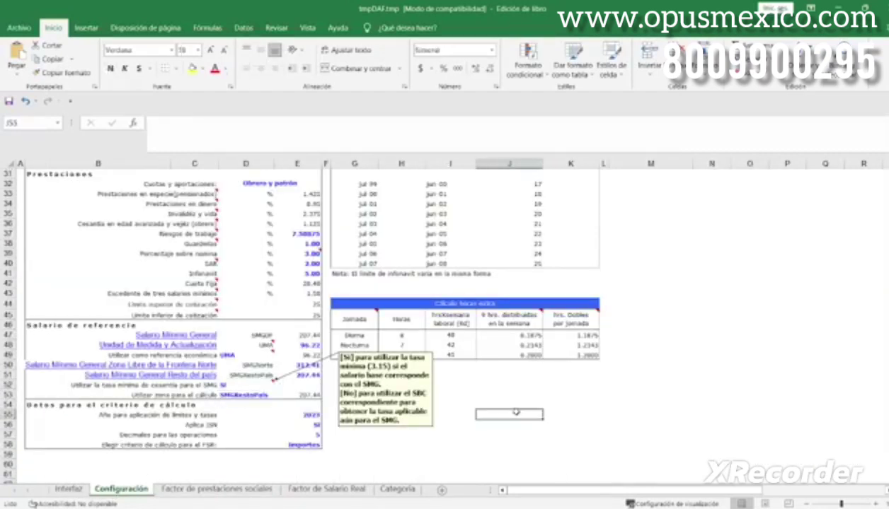
left_click(208, 490)
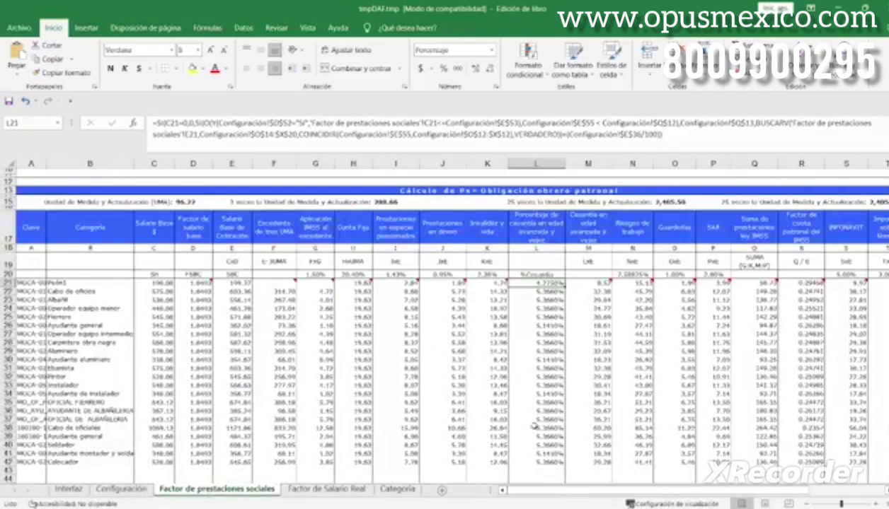
left_click(520, 290)
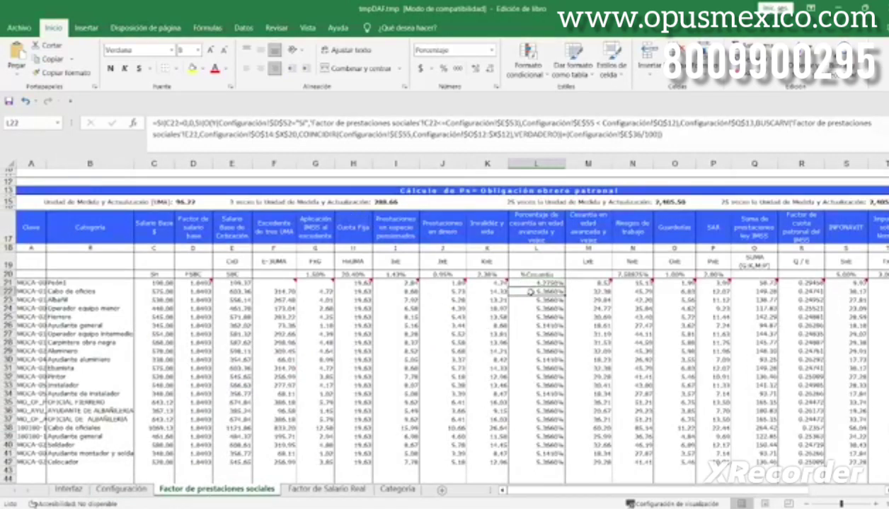
In the Interfaz sheet, set the Peón base salary to 207.44, matching the general minimum wage in the Configuración sheet
left_click(135, 488)
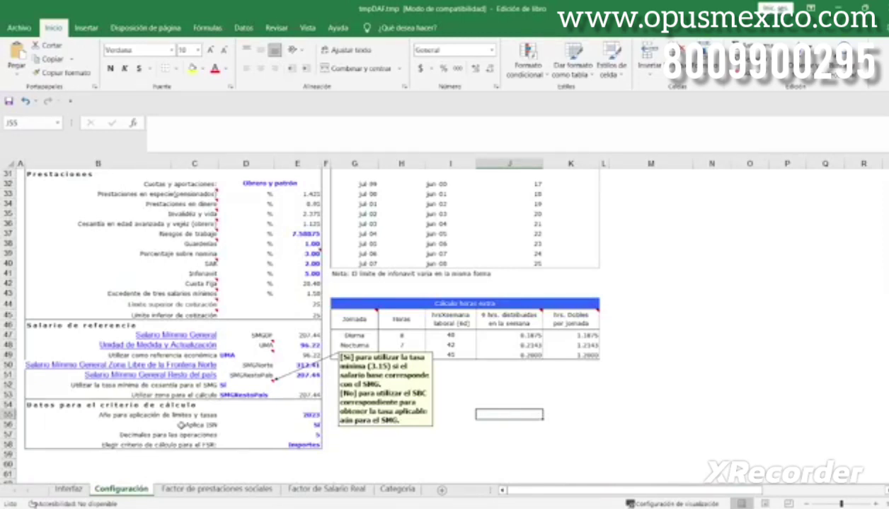
left_click(69, 488)
left_click(445, 249)
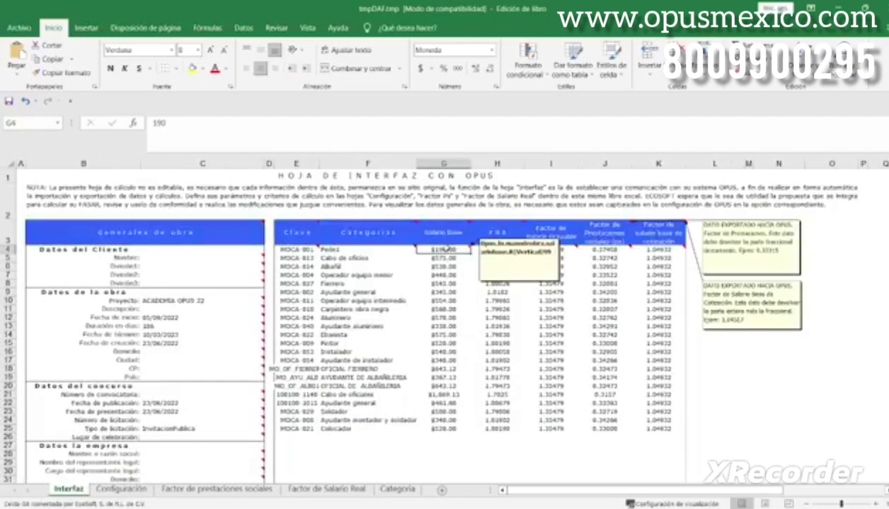
type("207.")
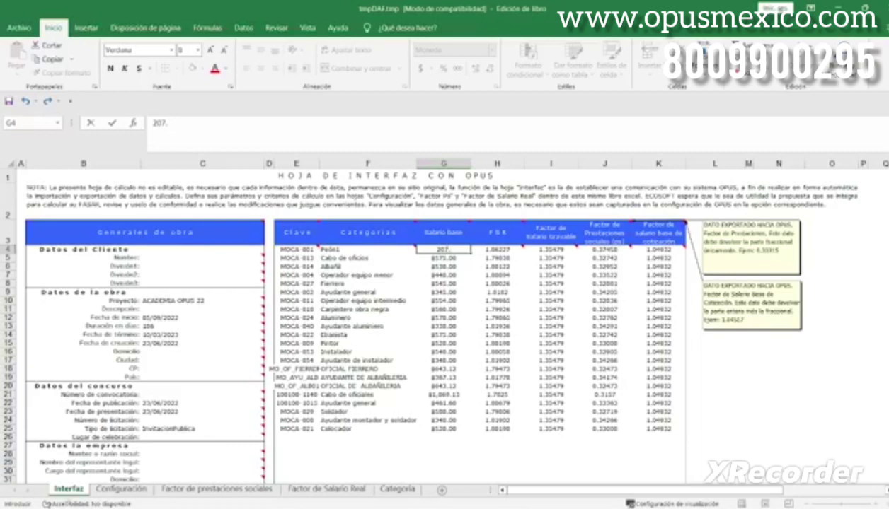
left_click(114, 489)
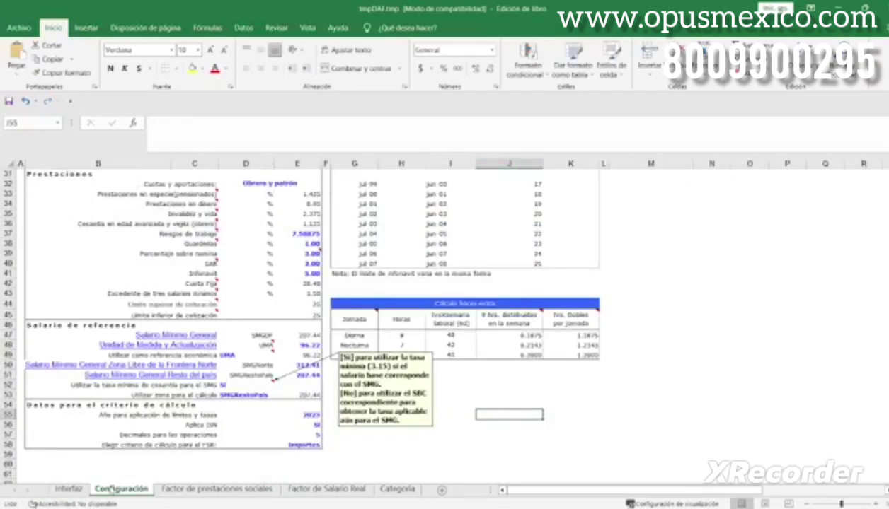
left_click(69, 488)
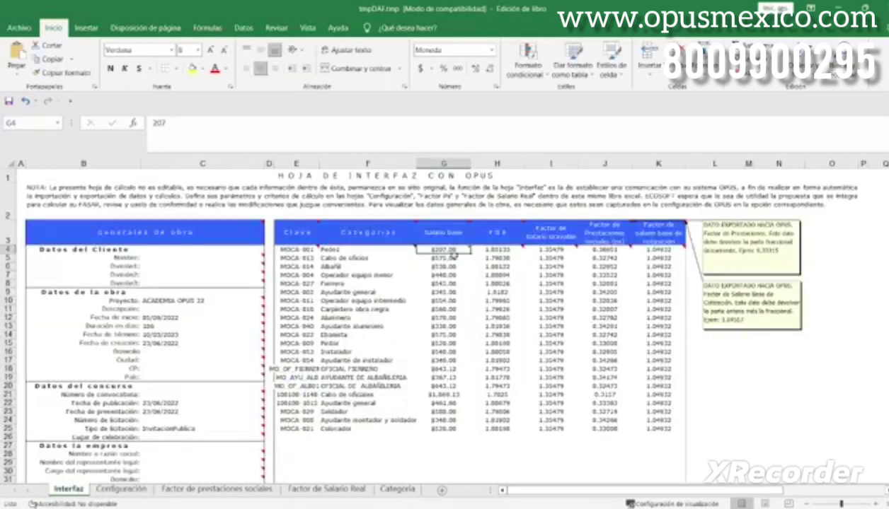
double_click(456, 249)
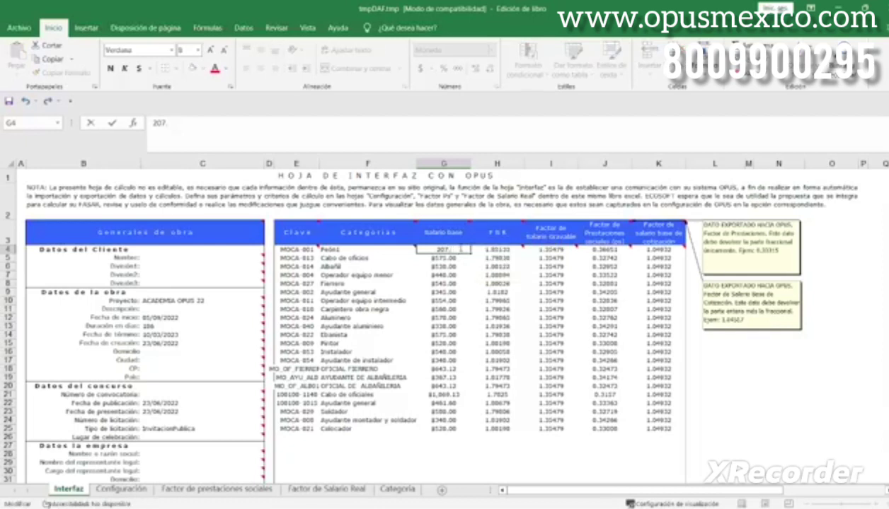
type(".44")
key("Return")
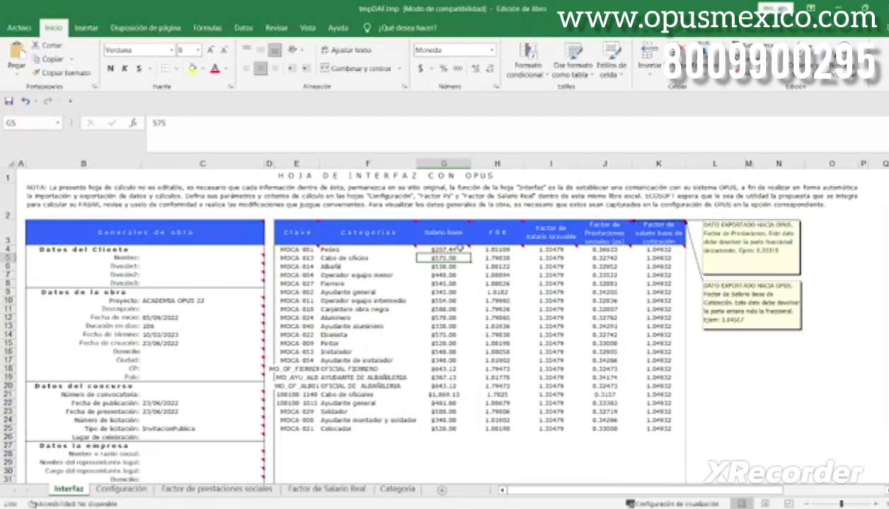
In the Configuración sheet, review the Salario de referencia block with its minimum wages, UMA and minimum cesantía rate option
key("Right")
key("Right")
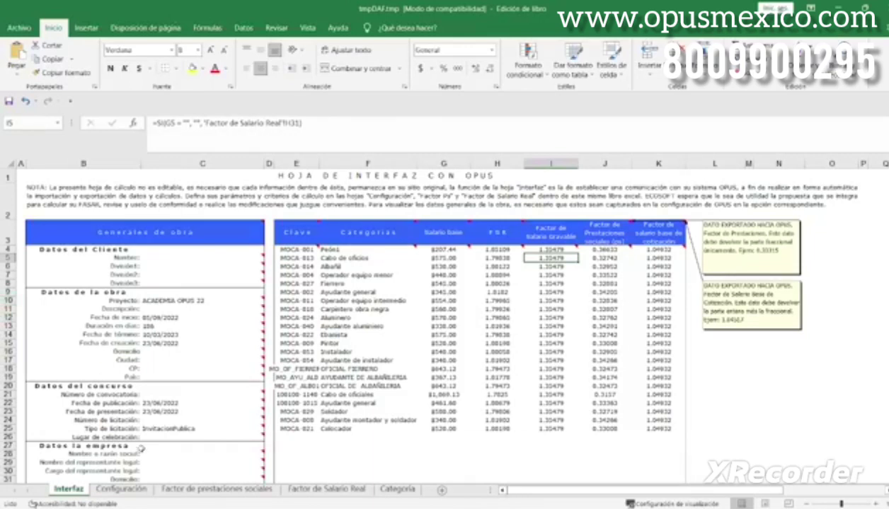
left_click(122, 488)
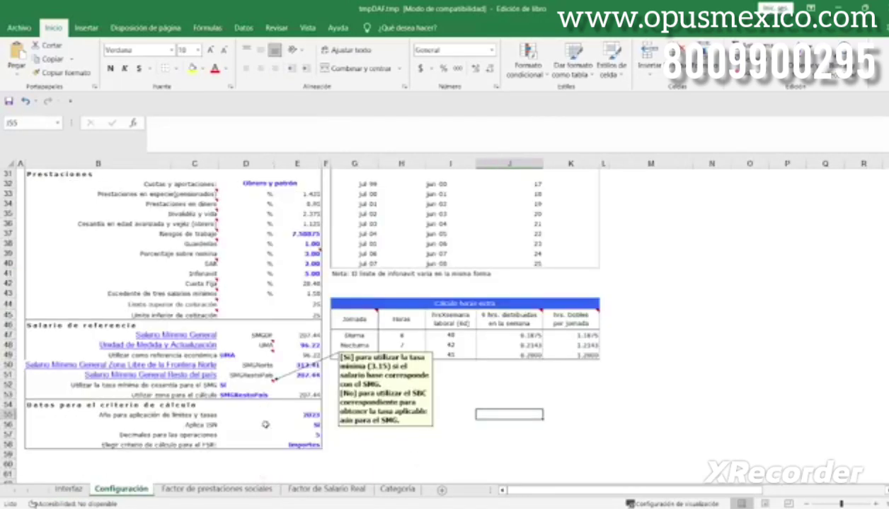
left_click_drag(27, 326, 311, 394)
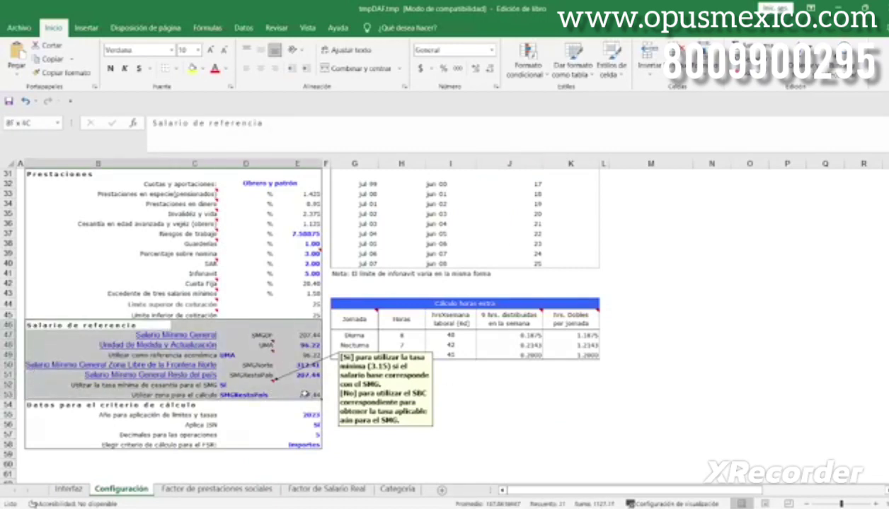
left_click(534, 444)
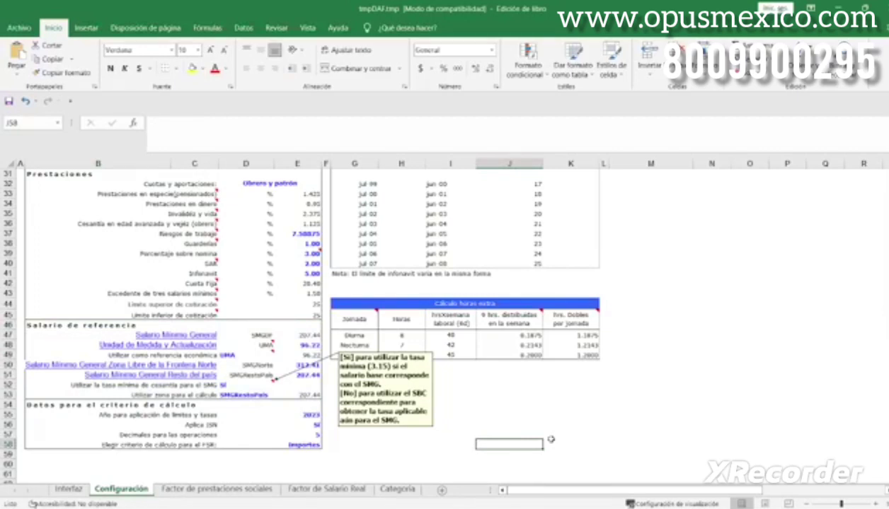
Examine the cesantía percentage column in the Factor de prestaciones sociales sheet and the 2023–2030 cesantía rate table in the Configuración sheet
left_click(207, 488)
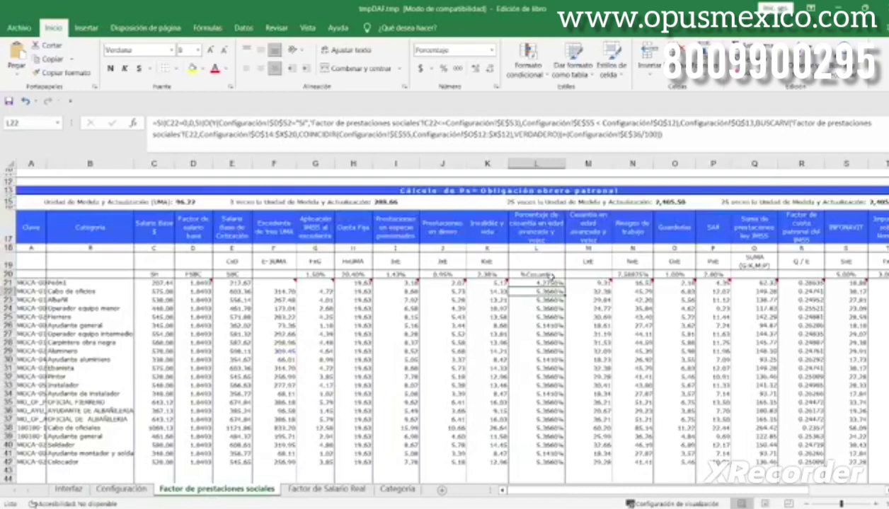
left_click(545, 228)
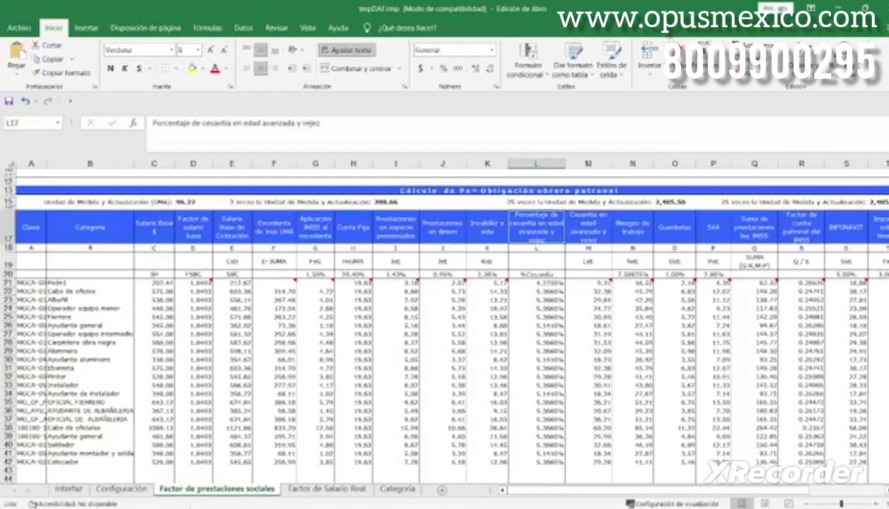
left_click(122, 489)
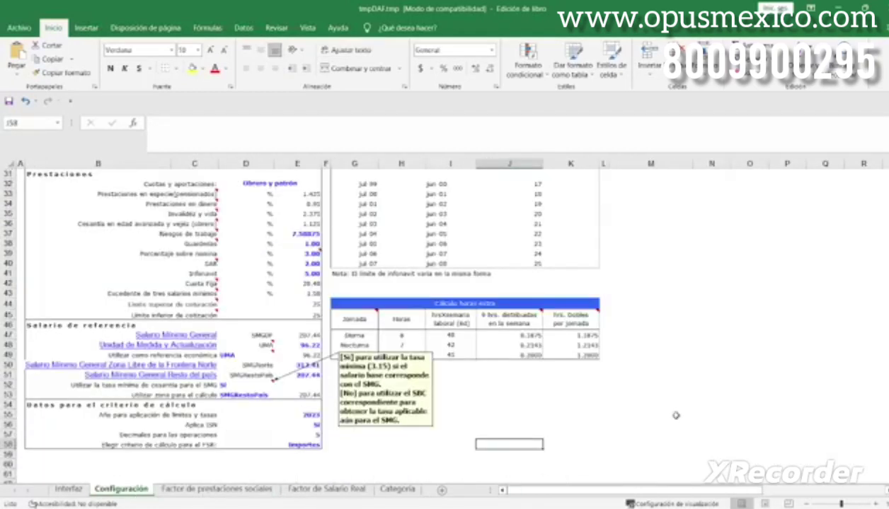
scroll(676, 416, "up", 9)
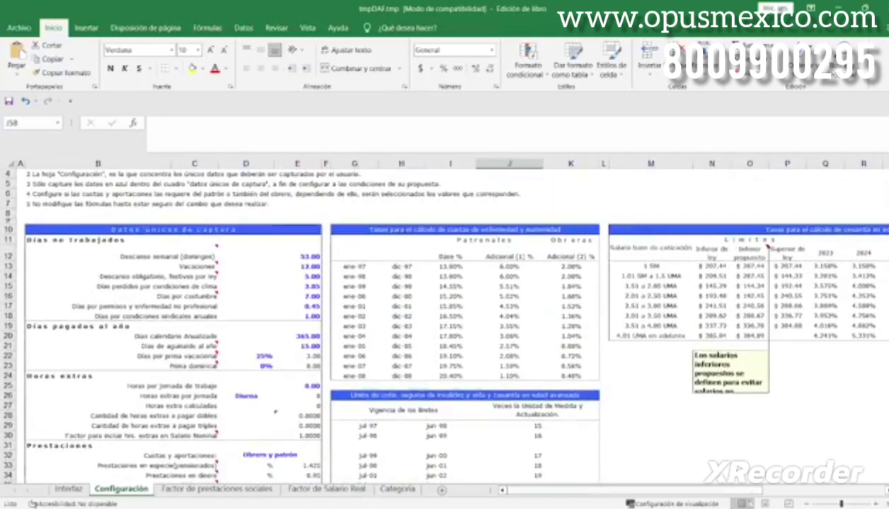
left_click_drag(738, 488, 777, 479)
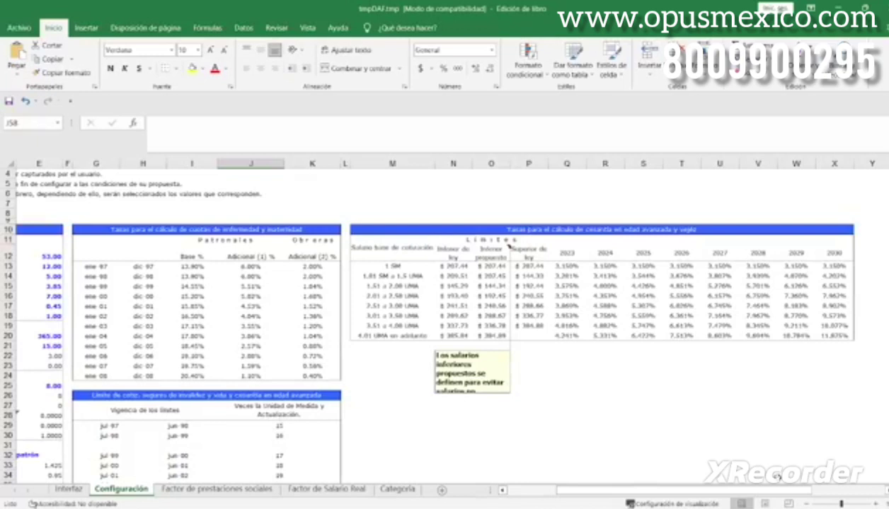